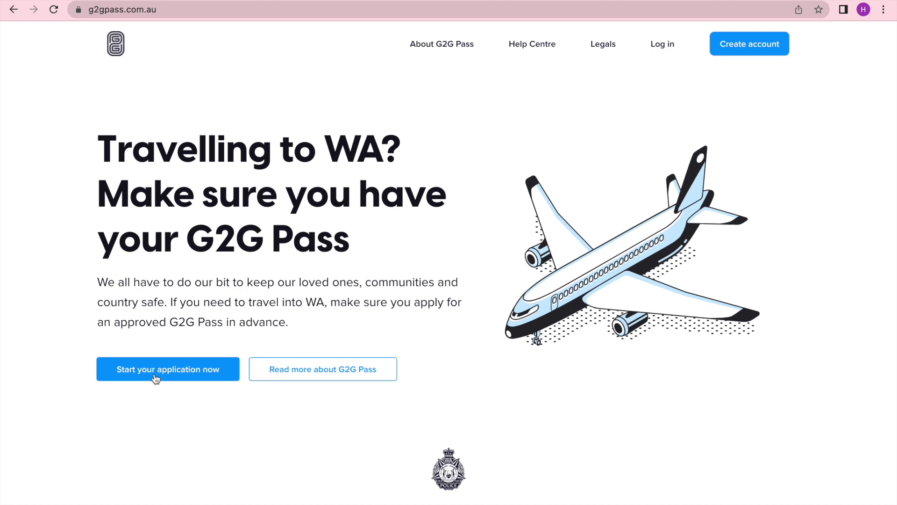
- Start a new G2G Pass application and read the latest WA border updates
{"action": "left_click", "coordinate": [186, 375]}
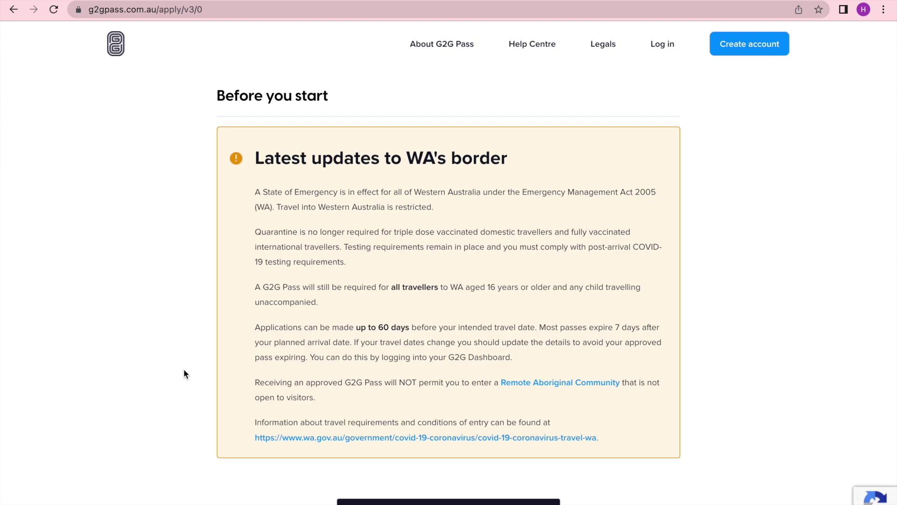
{"action": "scroll", "coordinate": [311, 374], "scroll_direction": "down", "scroll_amount": 2}
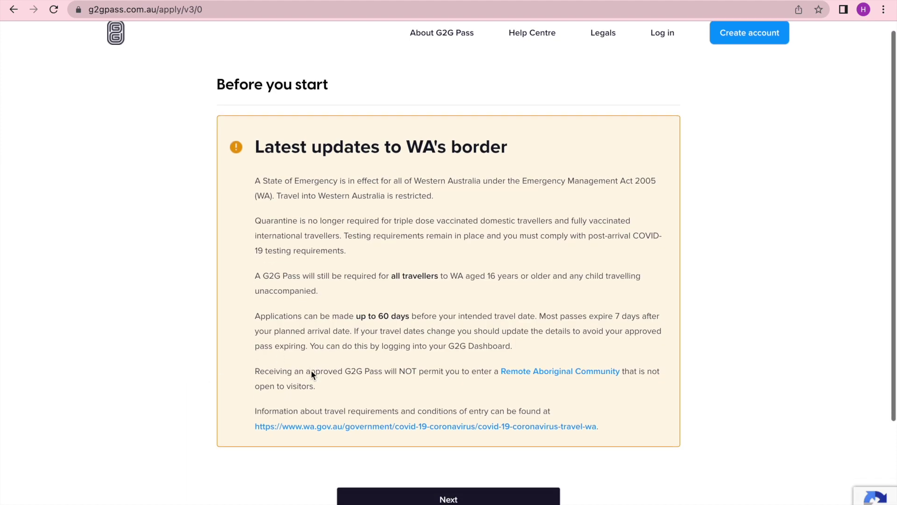
{"action": "scroll", "coordinate": [311, 373], "scroll_direction": "down", "scroll_amount": 1}
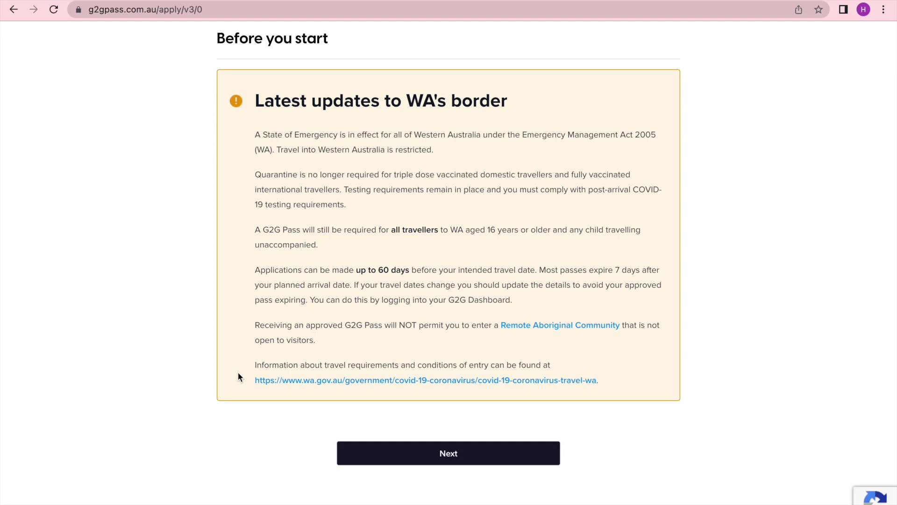
- Open the WA government's COVID-19 travel page linked in the border updates and go to its International travel information
{"action": "left_click", "coordinate": [258, 381]}
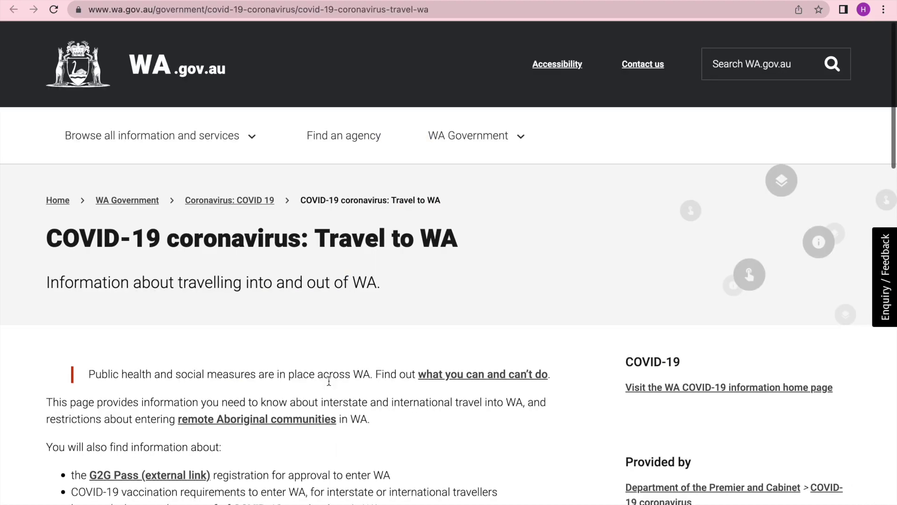
{"action": "scroll", "coordinate": [329, 380], "scroll_direction": "down", "scroll_amount": 2}
{"action": "scroll", "coordinate": [329, 380], "scroll_direction": "down", "scroll_amount": 3}
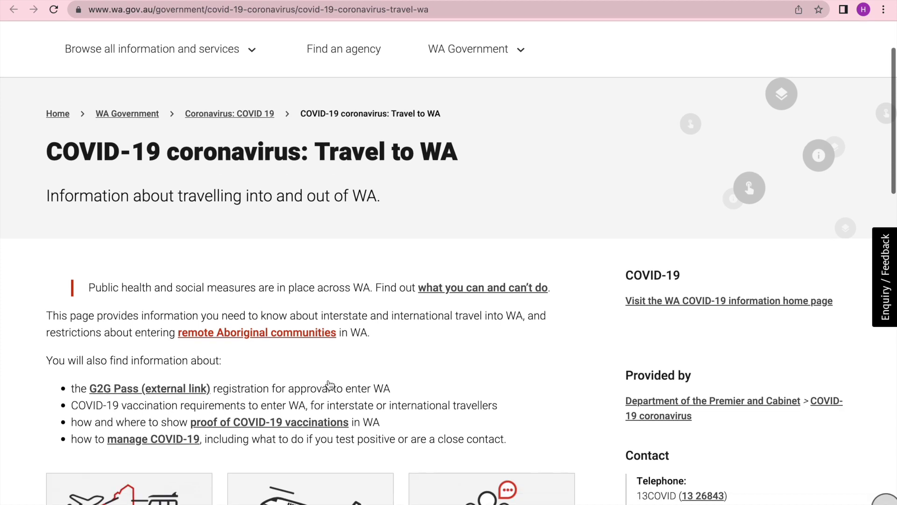
{"action": "scroll", "coordinate": [328, 380], "scroll_direction": "down", "scroll_amount": 2}
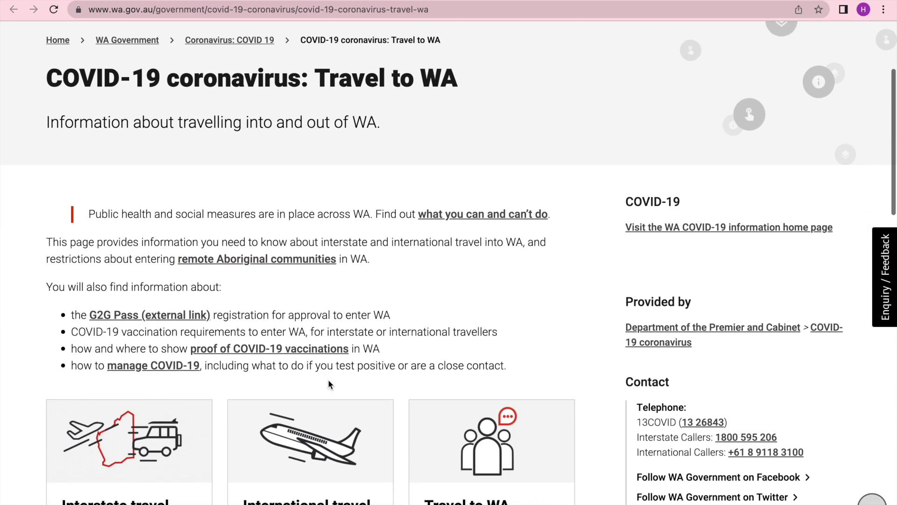
{"action": "scroll", "coordinate": [328, 380], "scroll_direction": "down", "scroll_amount": 3}
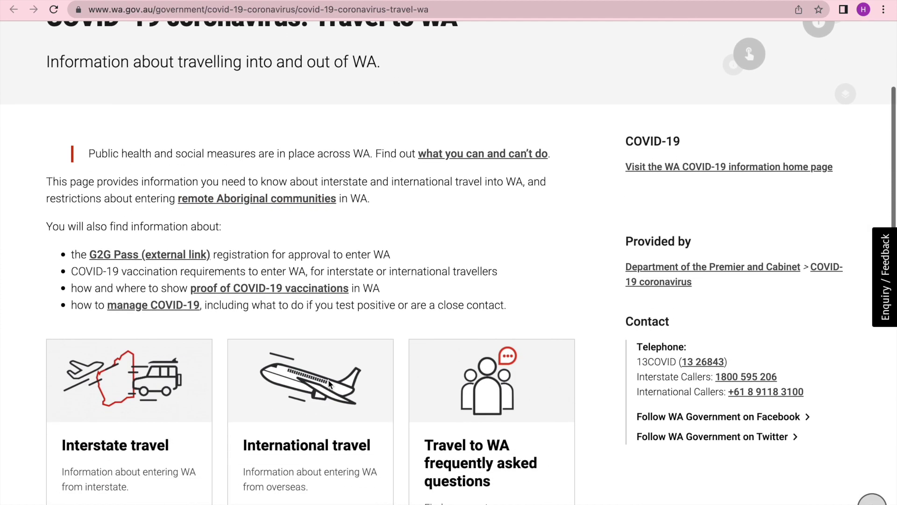
{"action": "scroll", "coordinate": [328, 380], "scroll_direction": "down", "scroll_amount": 1}
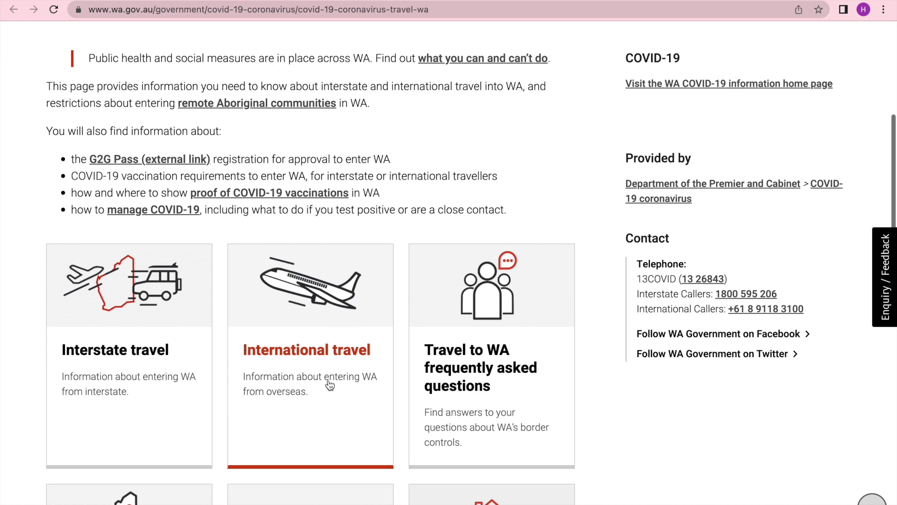
{"action": "left_click", "coordinate": [316, 353]}
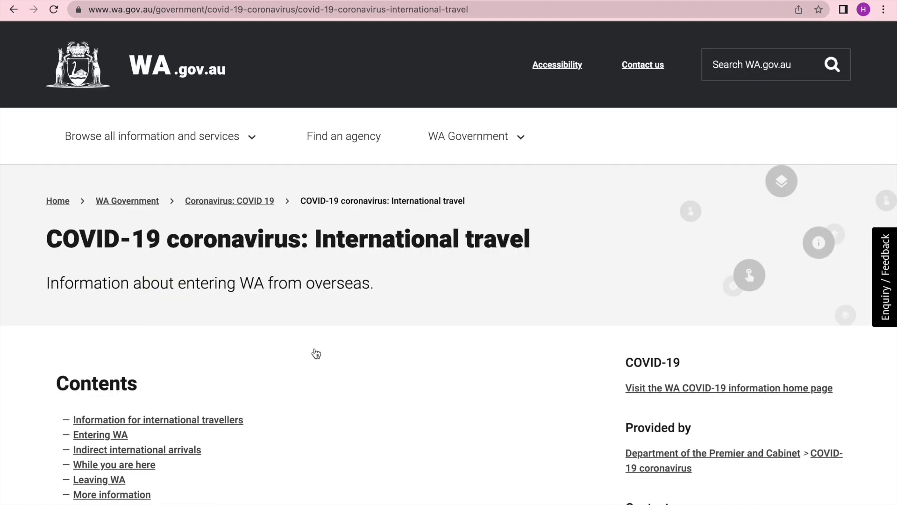
- Read the entry requirements for international travellers, including vaccination, testing and G2G Pass rules
{"action": "scroll", "coordinate": [317, 353], "scroll_direction": "down", "scroll_amount": 8}
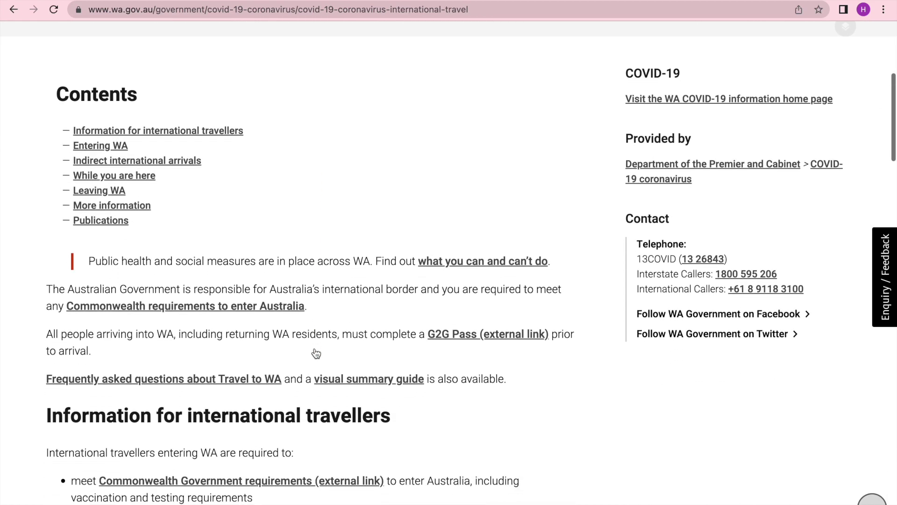
{"action": "scroll", "coordinate": [316, 353], "scroll_direction": "down", "scroll_amount": 3}
{"action": "scroll", "coordinate": [315, 351], "scroll_direction": "down", "scroll_amount": 3}
{"action": "scroll", "coordinate": [315, 347], "scroll_direction": "down", "scroll_amount": 3}
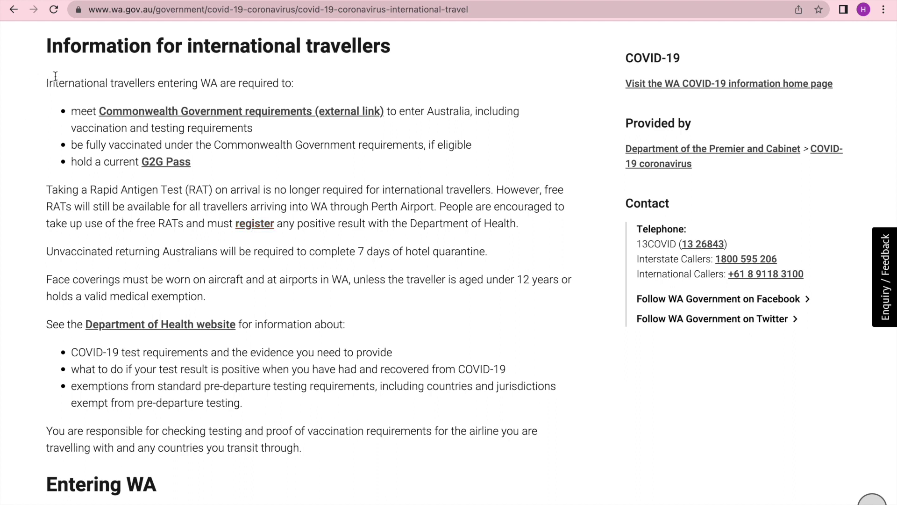
{"action": "scroll", "coordinate": [55, 75], "scroll_direction": "up", "scroll_amount": 3}
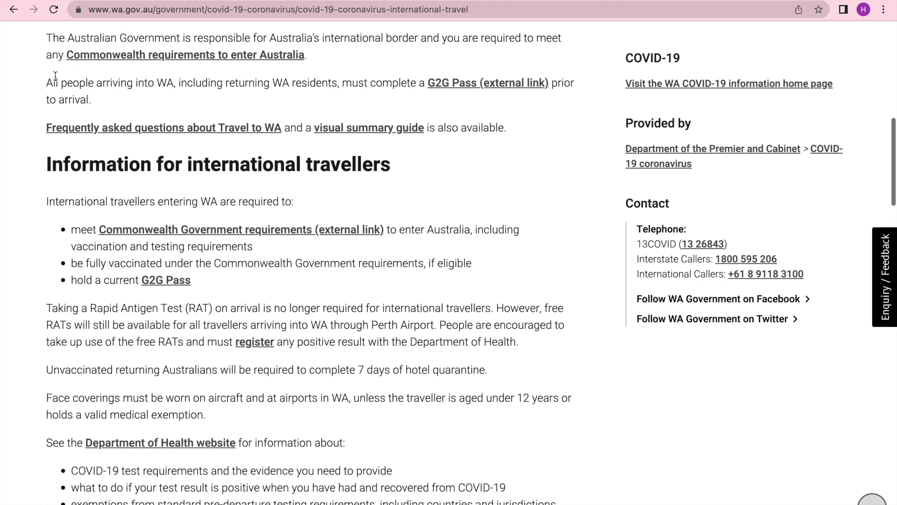
{"action": "scroll", "coordinate": [55, 77], "scroll_direction": "up", "scroll_amount": 6}
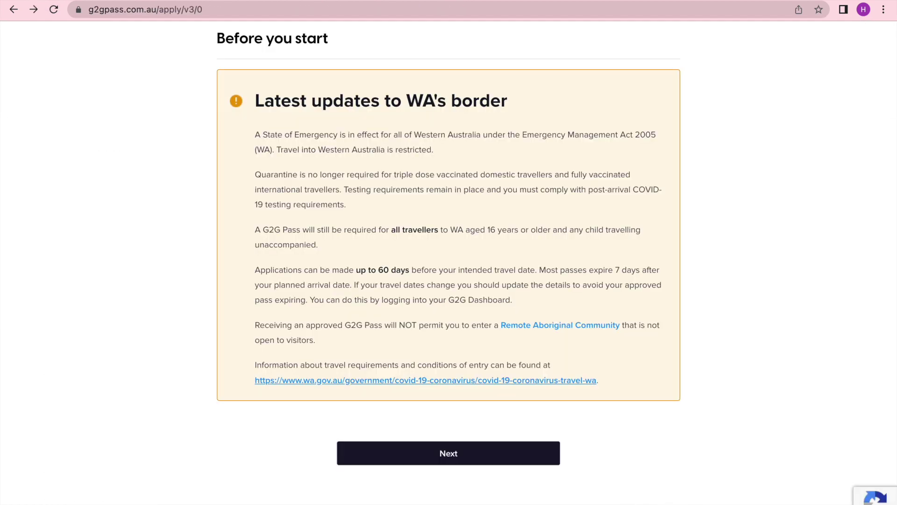
- Proceed from the border updates, agree to the collection and use of personal information, and continue to the personal details
{"action": "left_click", "coordinate": [426, 459]}
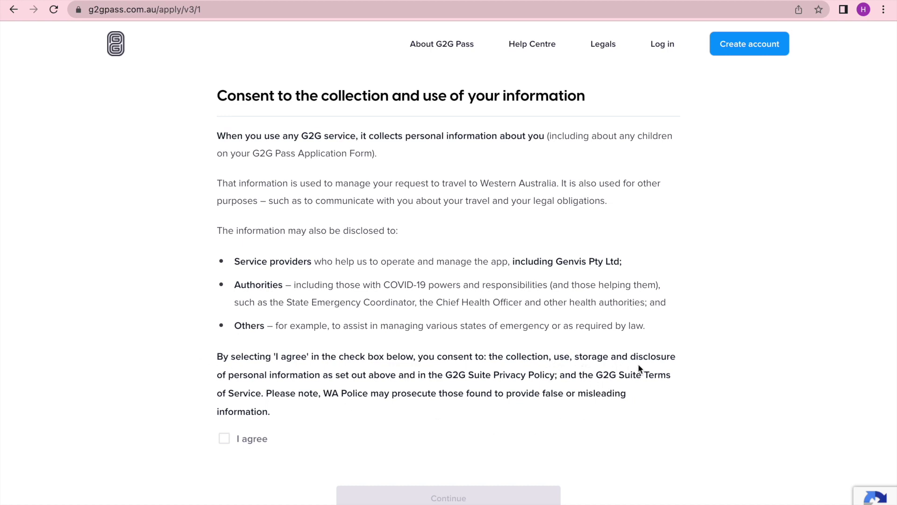
{"action": "left_click", "coordinate": [224, 439]}
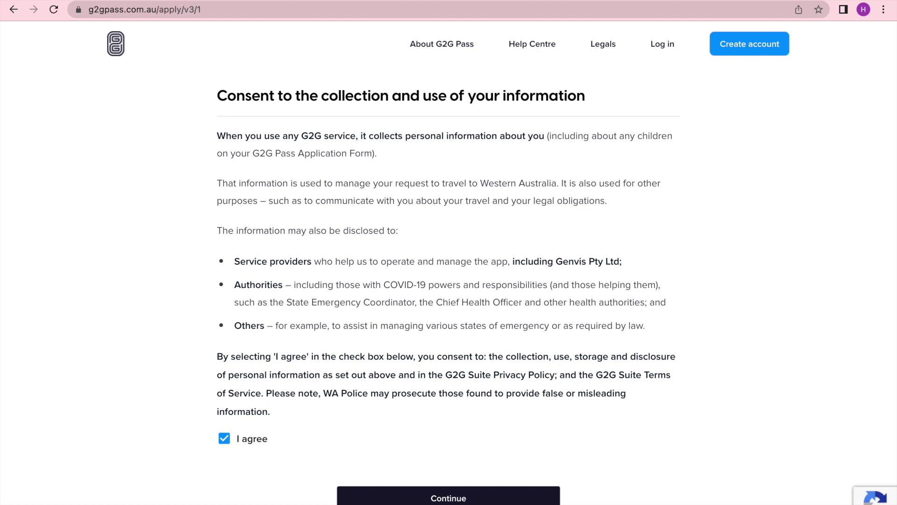
{"action": "left_click", "coordinate": [460, 498]}
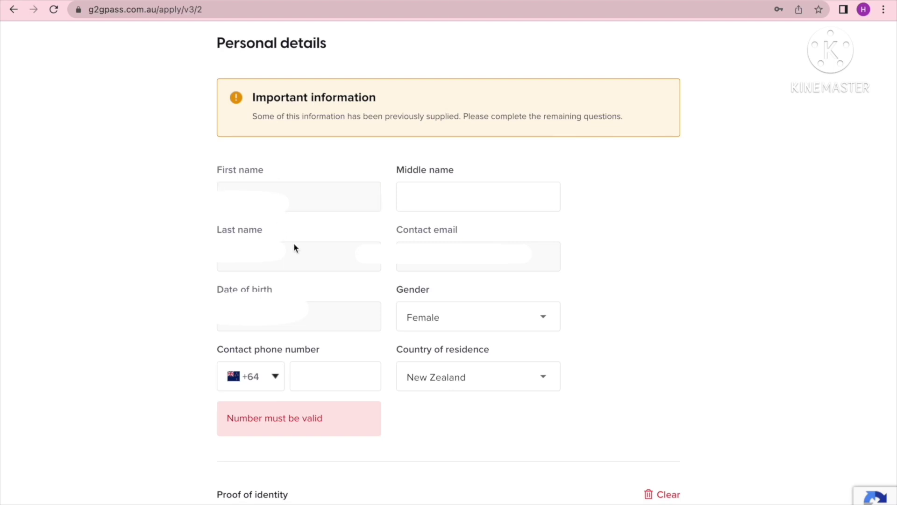
- Look over the phone country code, contact phone number, gender and country of residence fields in the personal details
{"action": "left_click", "coordinate": [277, 378]}
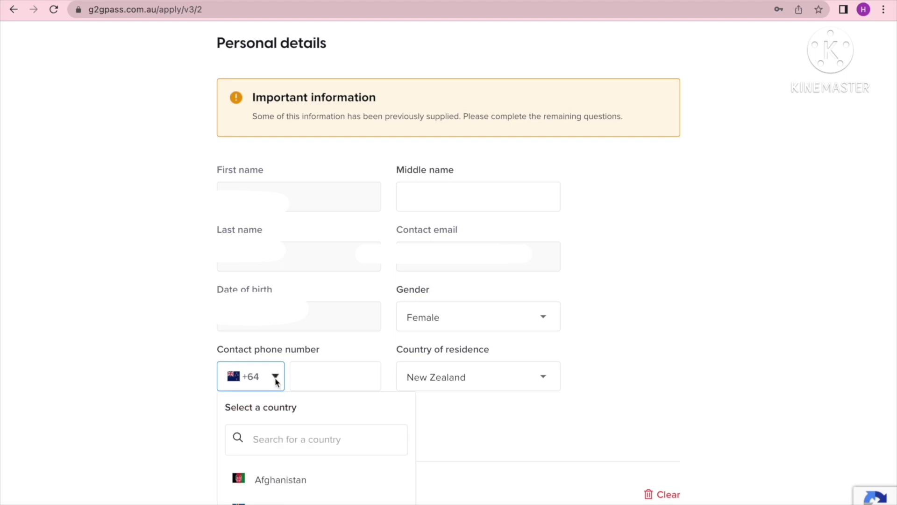
{"action": "left_click", "coordinate": [253, 440]}
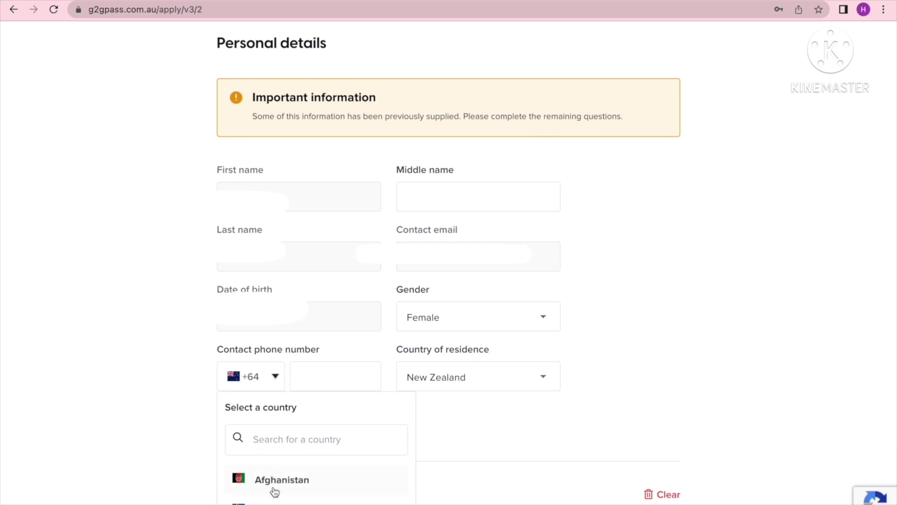
{"action": "left_click", "coordinate": [331, 374]}
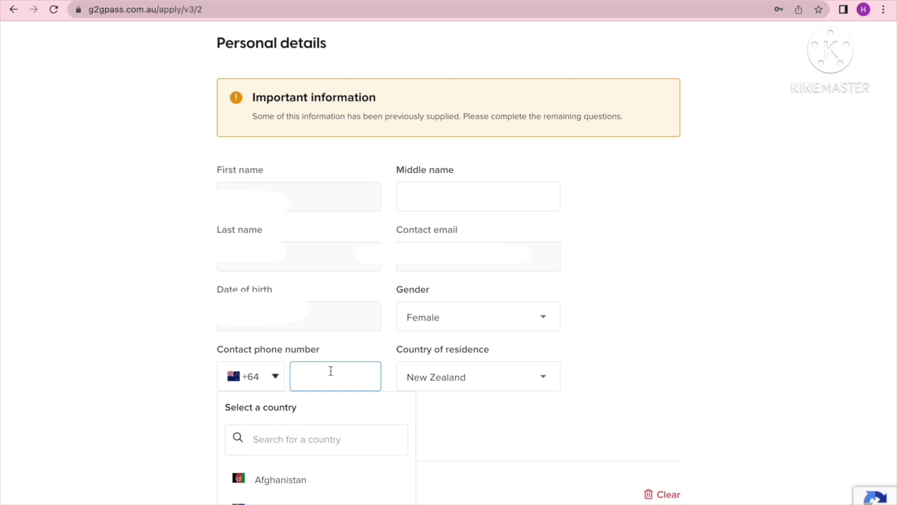
{"action": "left_click", "coordinate": [469, 170]}
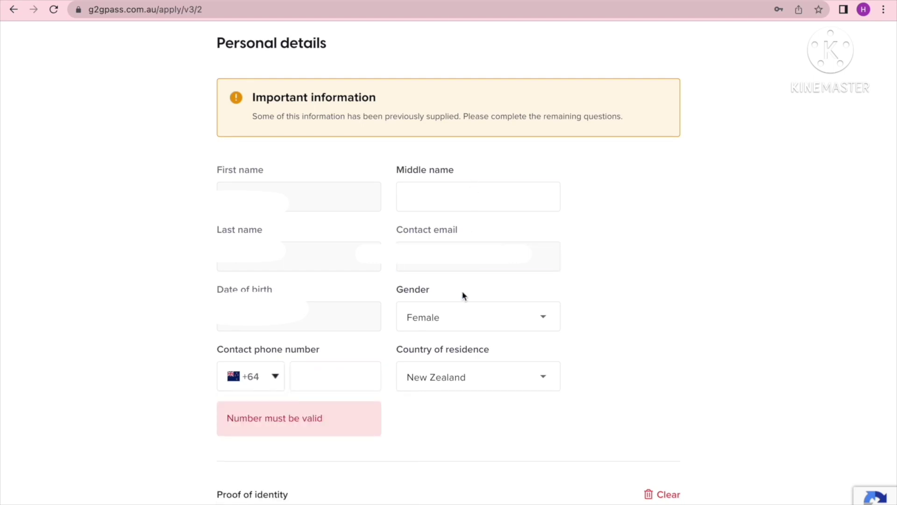
{"action": "left_click", "coordinate": [543, 316]}
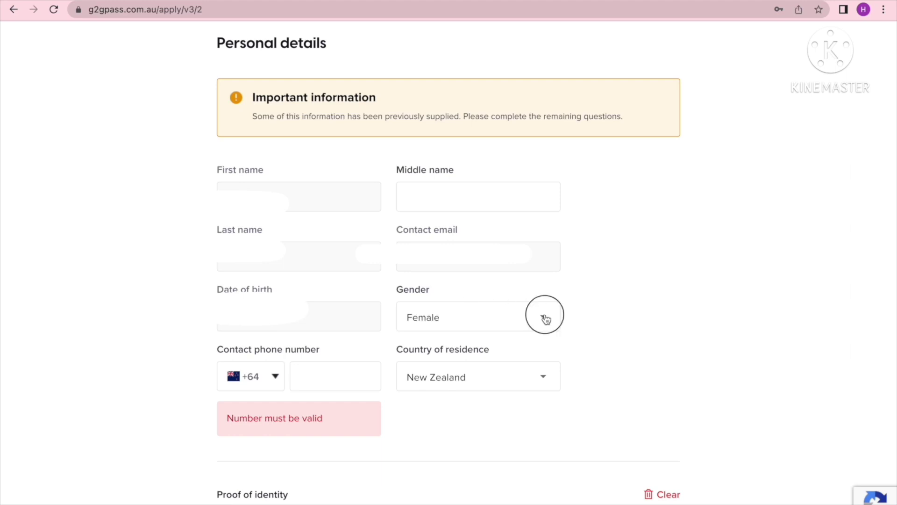
{"action": "left_click", "coordinate": [615, 335]}
{"action": "left_click", "coordinate": [544, 383]}
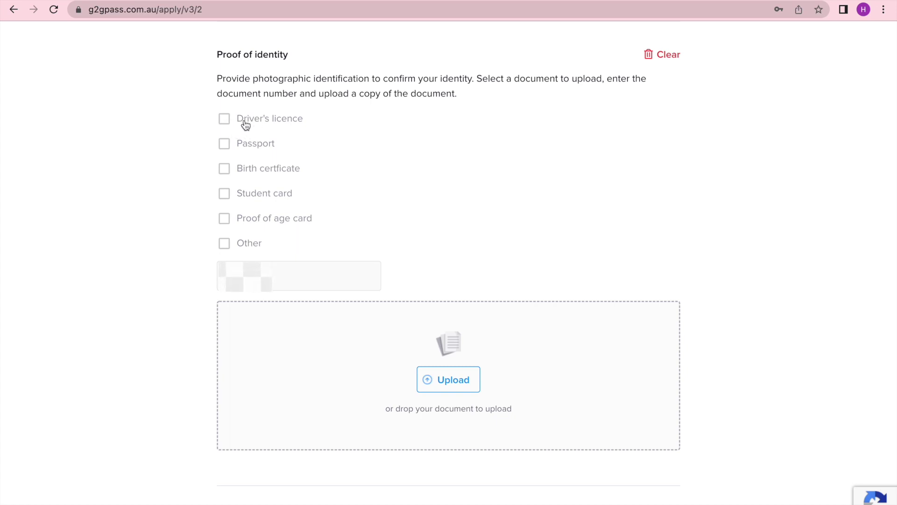
- Go through the proof of identity and residential address sections and continue to the vaccination status
{"action": "left_click", "coordinate": [276, 276]}
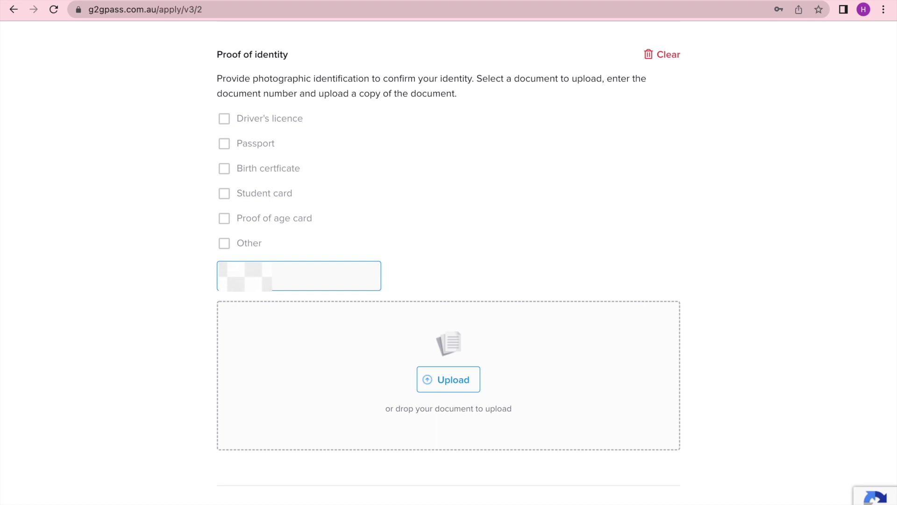
{"action": "left_click", "coordinate": [335, 322]}
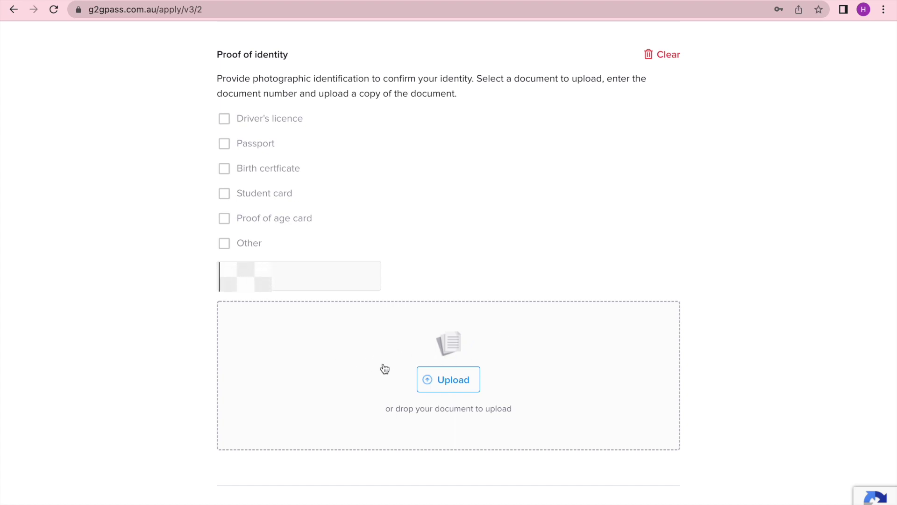
{"action": "scroll", "coordinate": [379, 370], "scroll_direction": "down", "scroll_amount": 10}
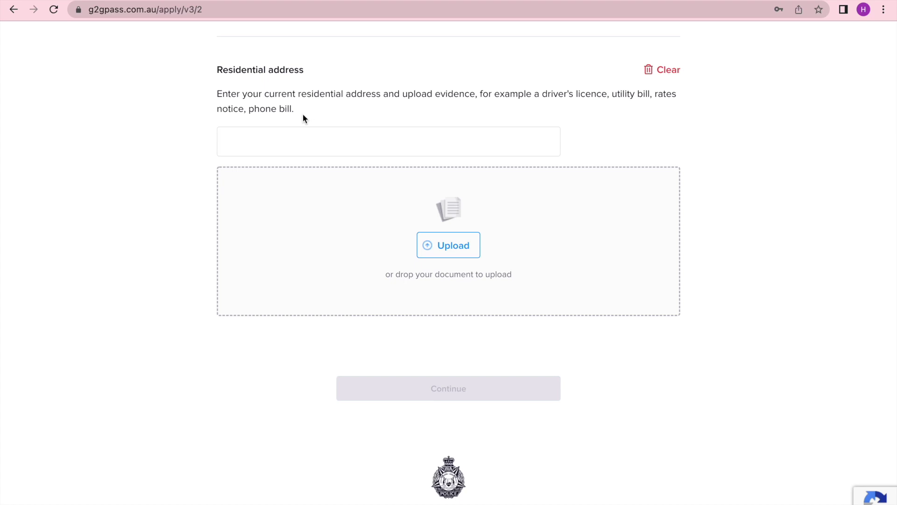
{"action": "left_click", "coordinate": [294, 145]}
{"action": "left_click", "coordinate": [436, 397]}
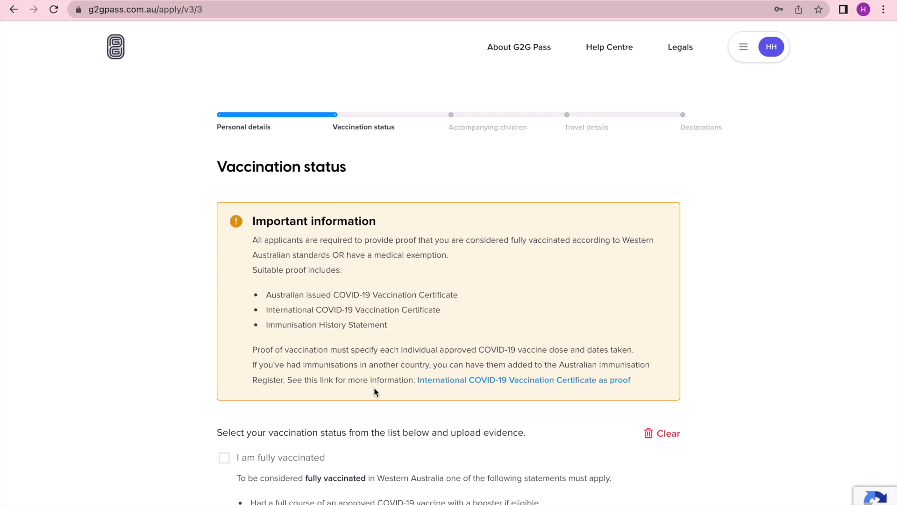
- Set the vaccination status to an approved medical exemption from an international authority
{"action": "scroll", "coordinate": [547, 42], "scroll_direction": "down", "scroll_amount": 8}
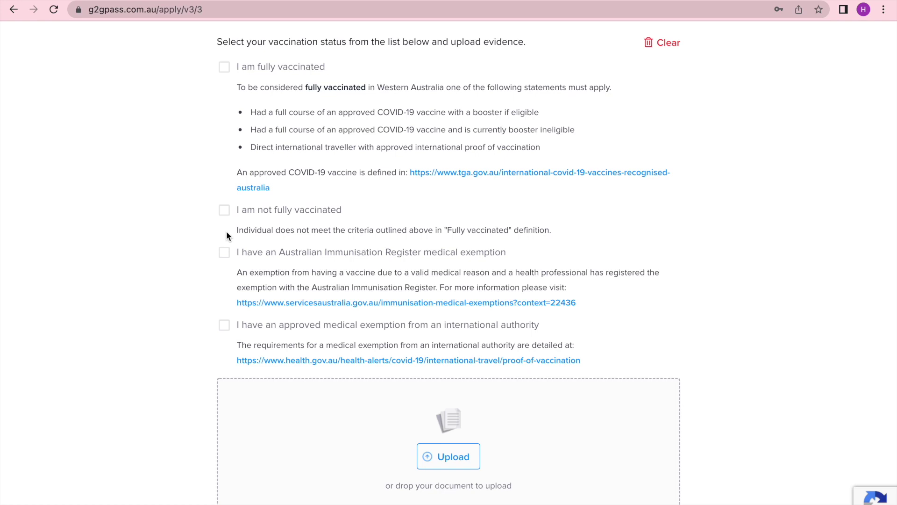
{"action": "left_click", "coordinate": [222, 253]}
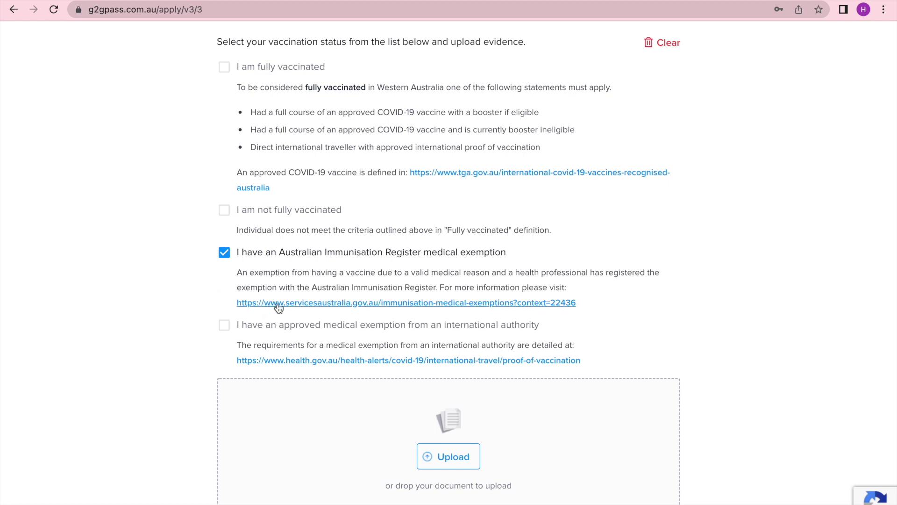
{"action": "left_click", "coordinate": [224, 327]}
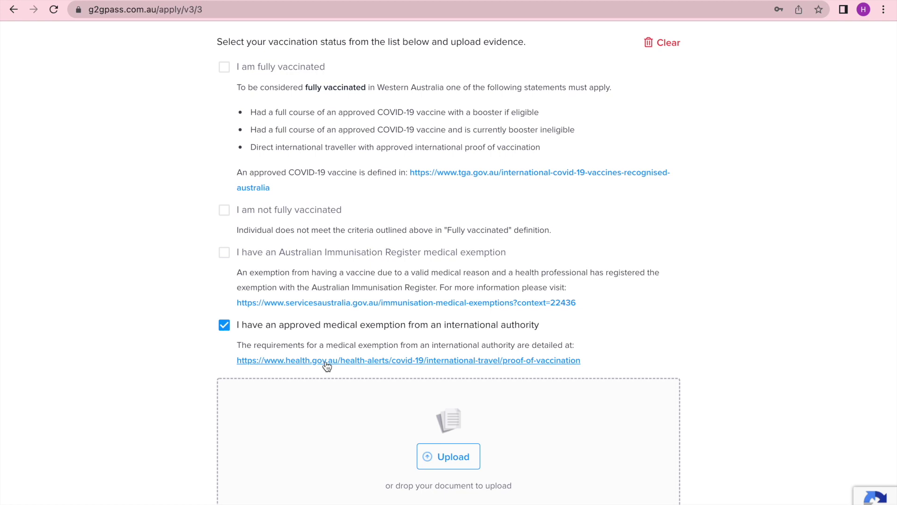
{"action": "scroll", "coordinate": [60, 444], "scroll_direction": "down", "scroll_amount": 1}
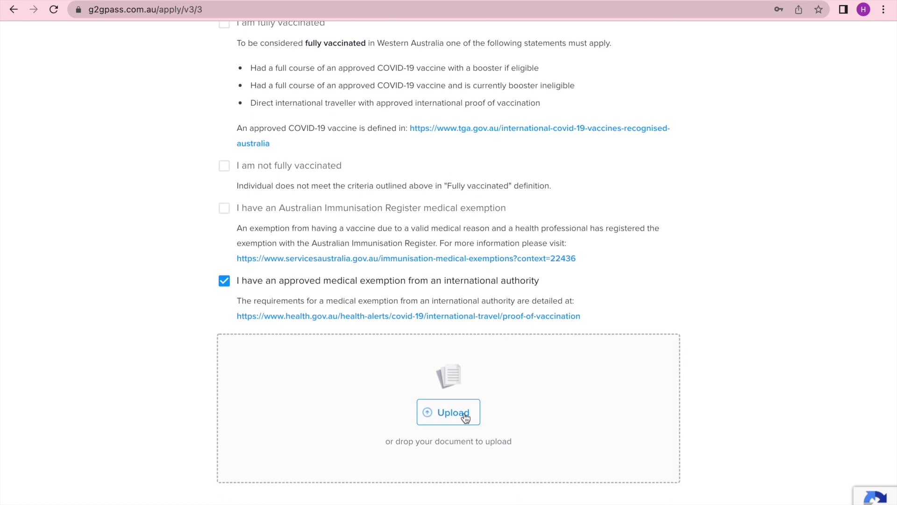
{"action": "scroll", "coordinate": [120, 456], "scroll_direction": "down", "scroll_amount": 4}
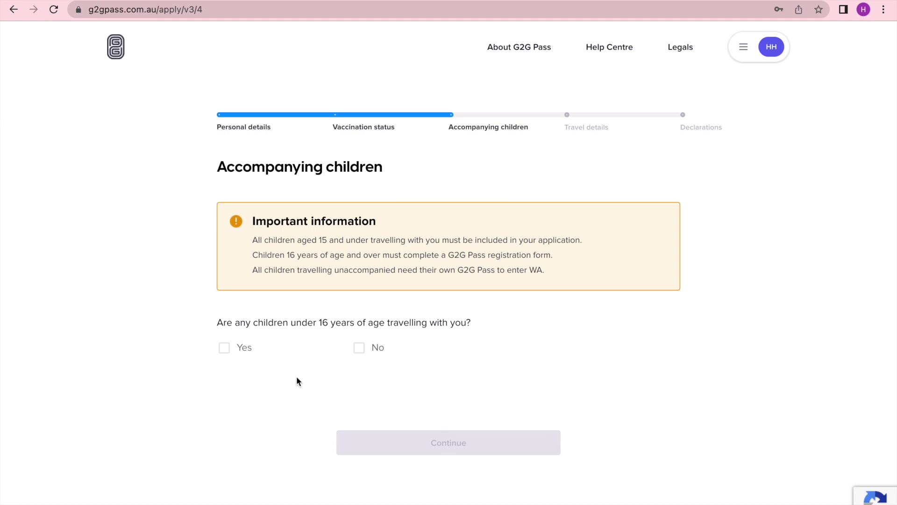
- Answer Yes to children under 16 travelling along and add an entry for a second child
{"action": "left_click", "coordinate": [225, 348]}
{"action": "scroll", "coordinate": [150, 422], "scroll_direction": "down", "scroll_amount": 4}
{"action": "scroll", "coordinate": [149, 424], "scroll_direction": "down", "scroll_amount": 2}
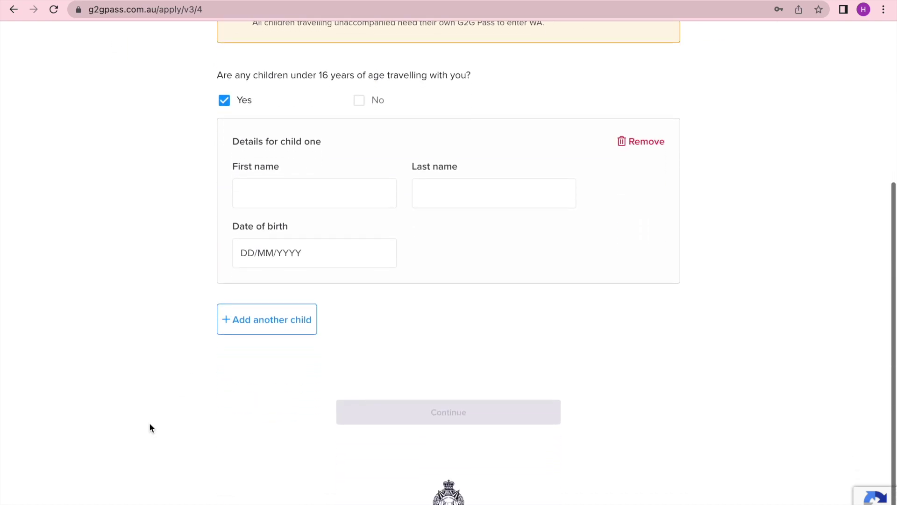
{"action": "left_click", "coordinate": [298, 190]}
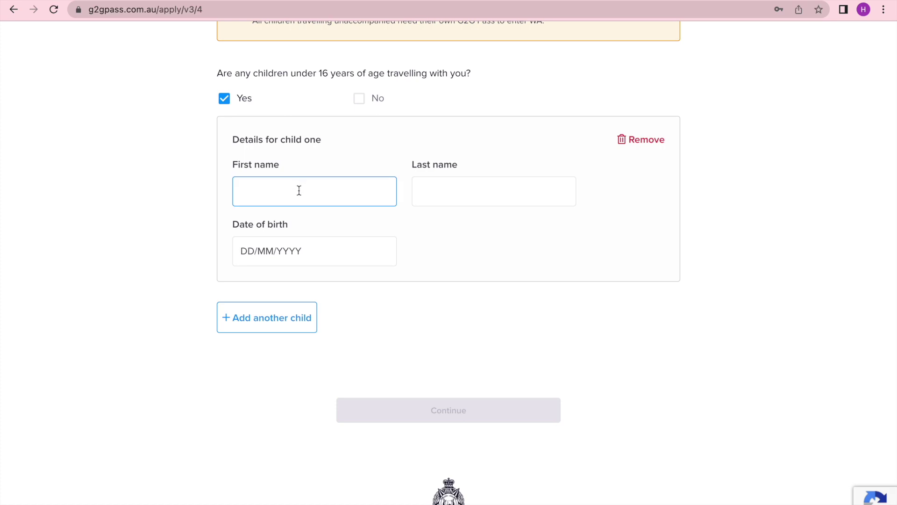
{"action": "left_click", "coordinate": [522, 184]}
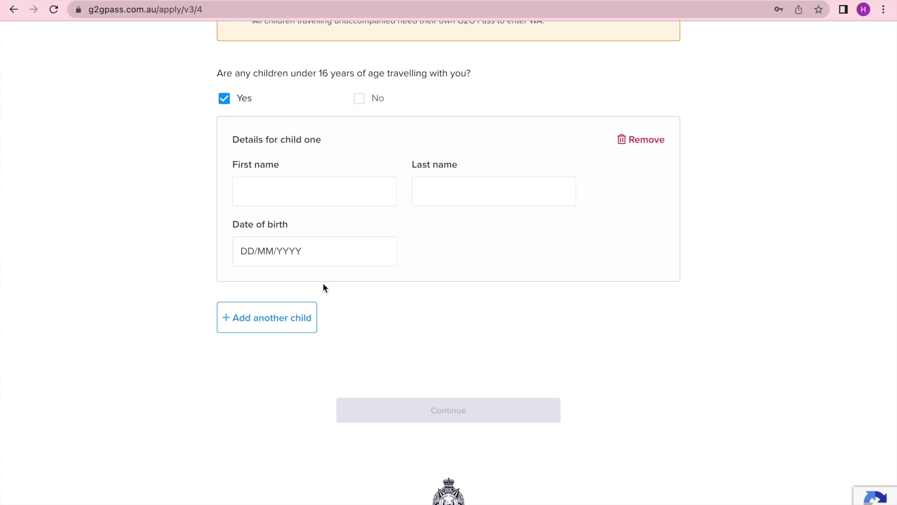
{"action": "left_click", "coordinate": [266, 323]}
{"action": "scroll", "coordinate": [119, 396], "scroll_direction": "down", "scroll_amount": 2}
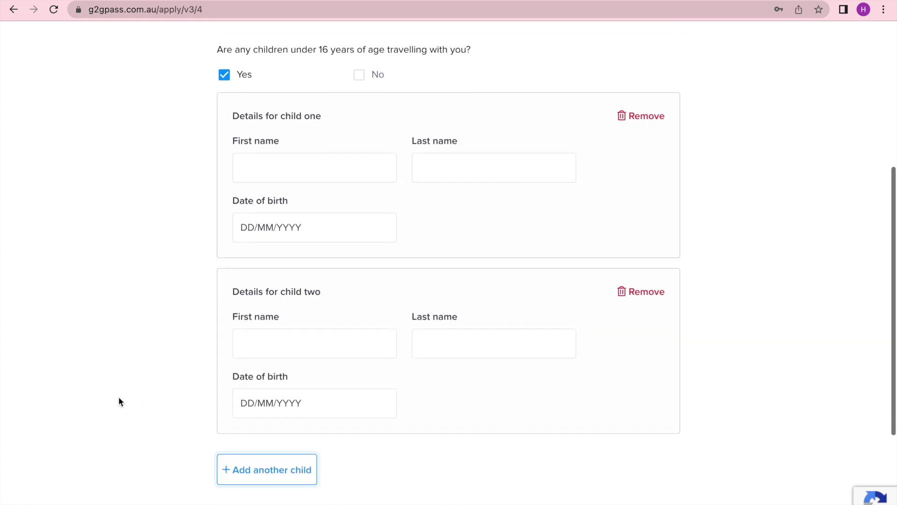
- Change the answer on children under 16 travelling along to No and continue to the travel details
{"action": "scroll", "coordinate": [119, 396], "scroll_direction": "down", "scroll_amount": 5}
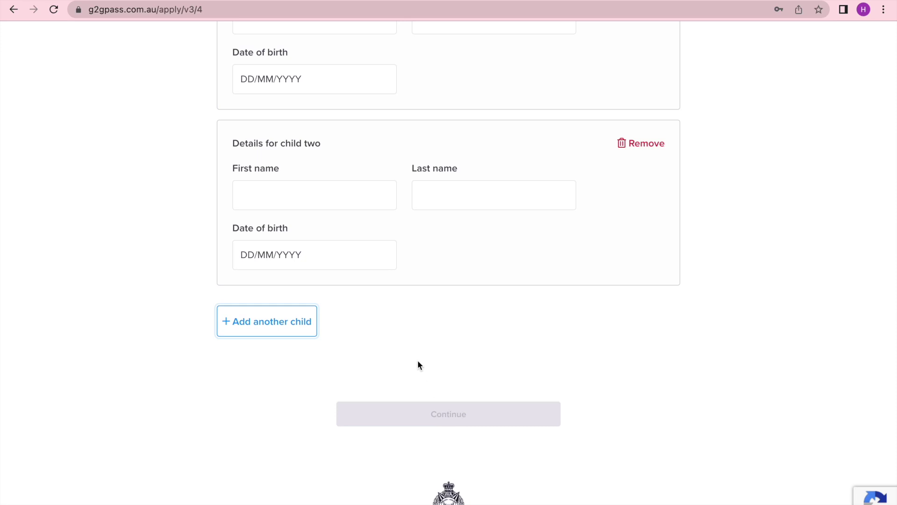
{"action": "scroll", "coordinate": [419, 364], "scroll_direction": "up", "scroll_amount": 8}
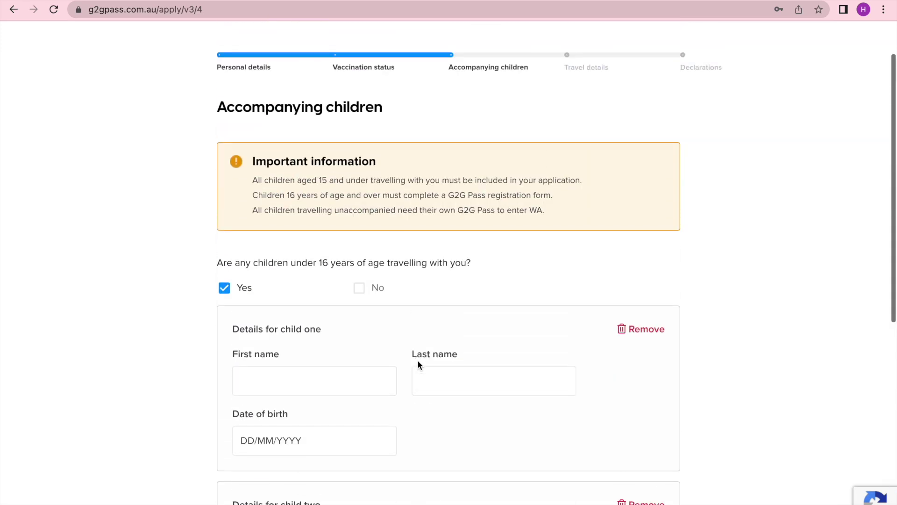
{"action": "left_click", "coordinate": [360, 288]}
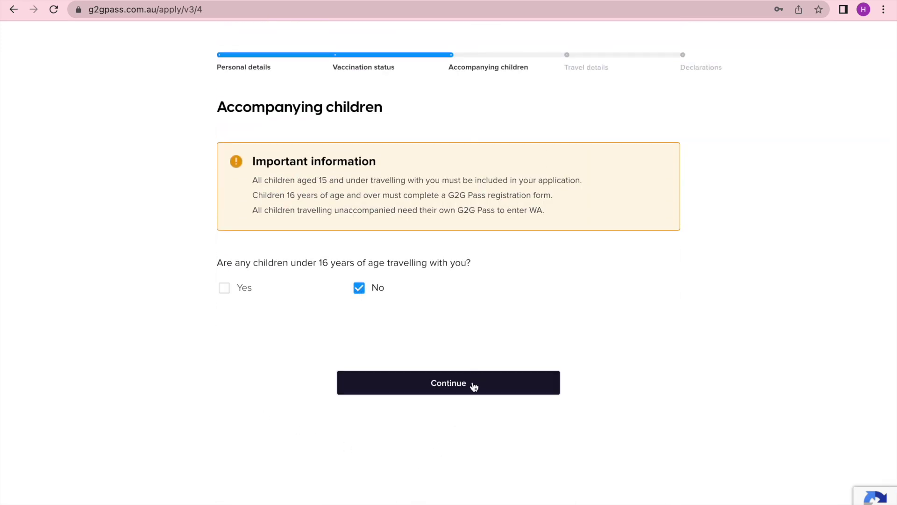
{"action": "left_click", "coordinate": [474, 386]}
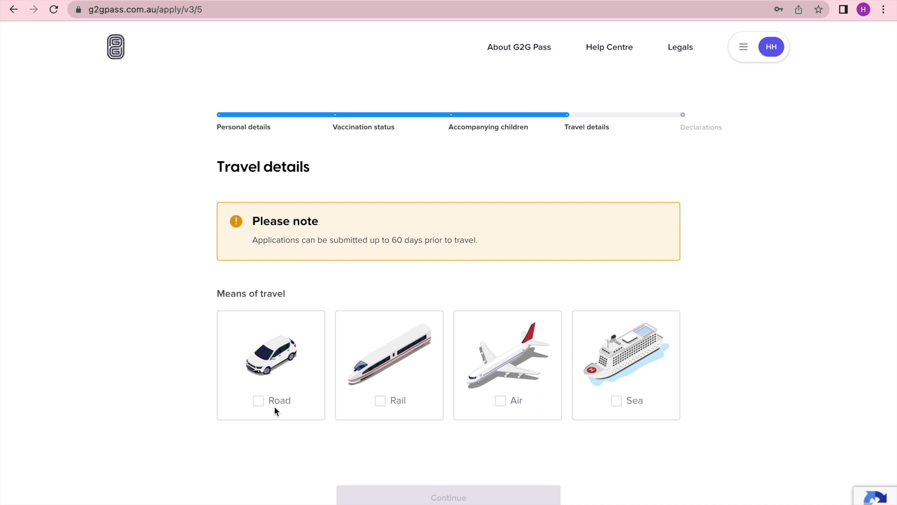
- Choose Road as the means of travel and look through the available travel categories
{"action": "left_click", "coordinate": [259, 402]}
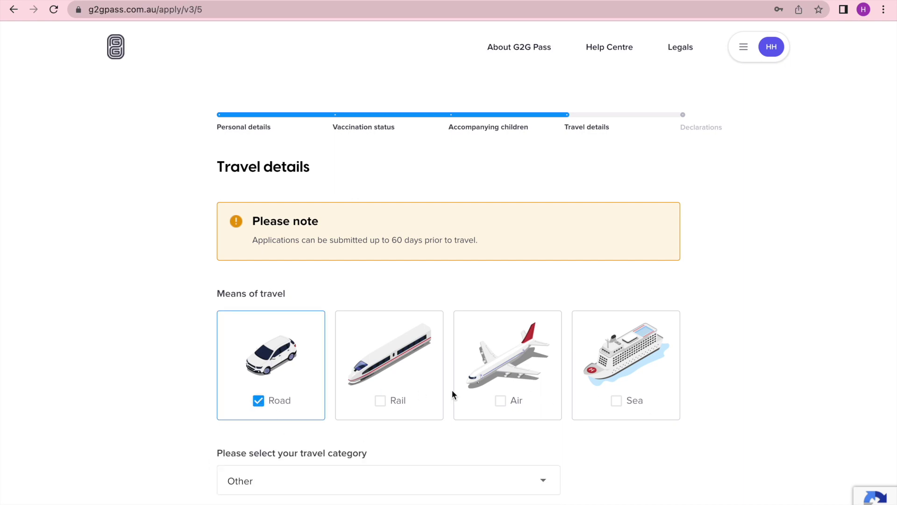
{"action": "scroll", "coordinate": [481, 396], "scroll_direction": "down", "scroll_amount": 7}
{"action": "scroll", "coordinate": [481, 396], "scroll_direction": "down", "scroll_amount": 2}
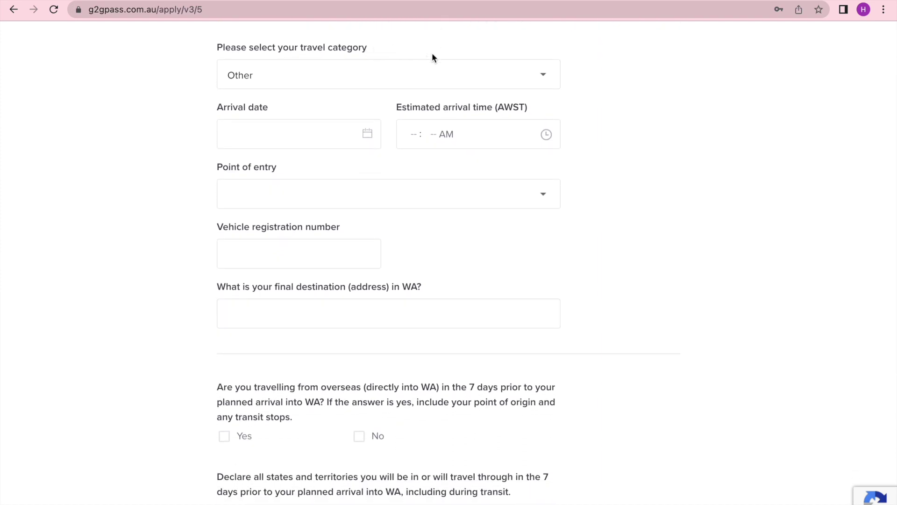
{"action": "left_click", "coordinate": [544, 82]}
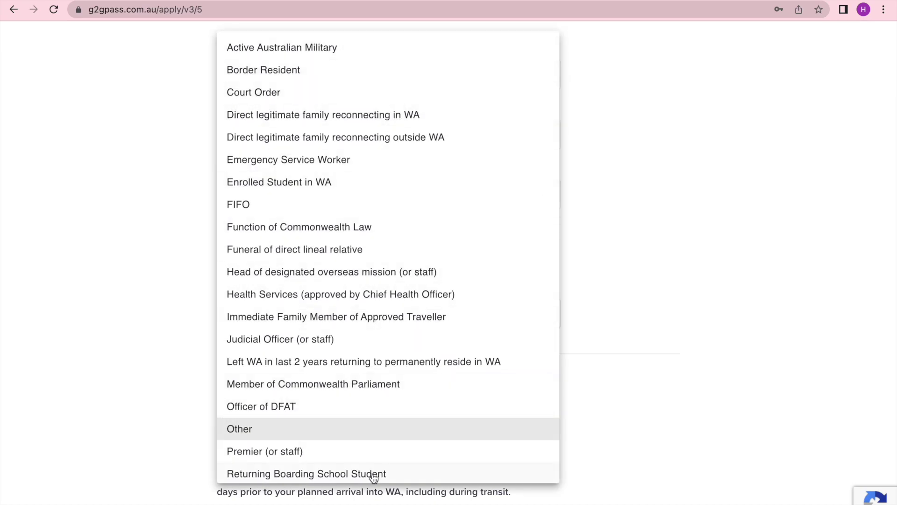
{"action": "left_click", "coordinate": [643, 182]}
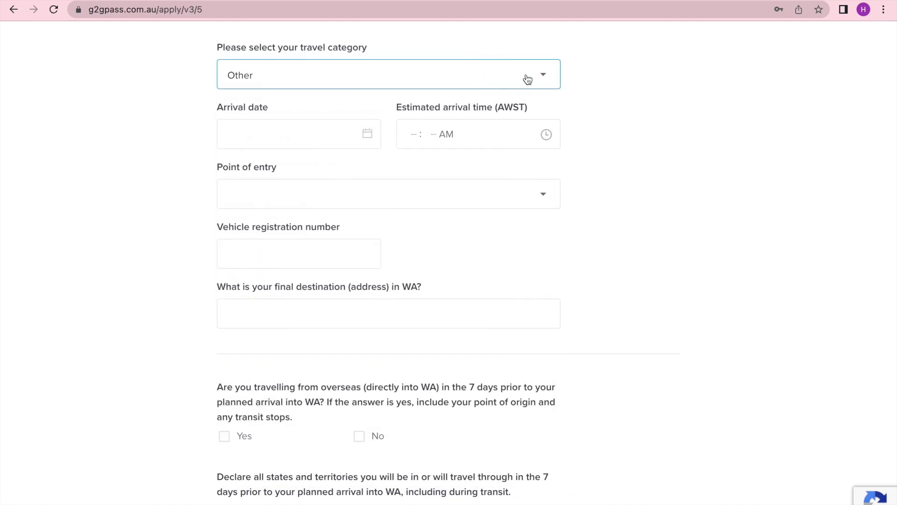
- Look over the road travel fields for arrival date, point of entry, vehicle registration number and final destination in WA
{"action": "left_click", "coordinate": [350, 128]}
{"action": "left_click", "coordinate": [545, 189]}
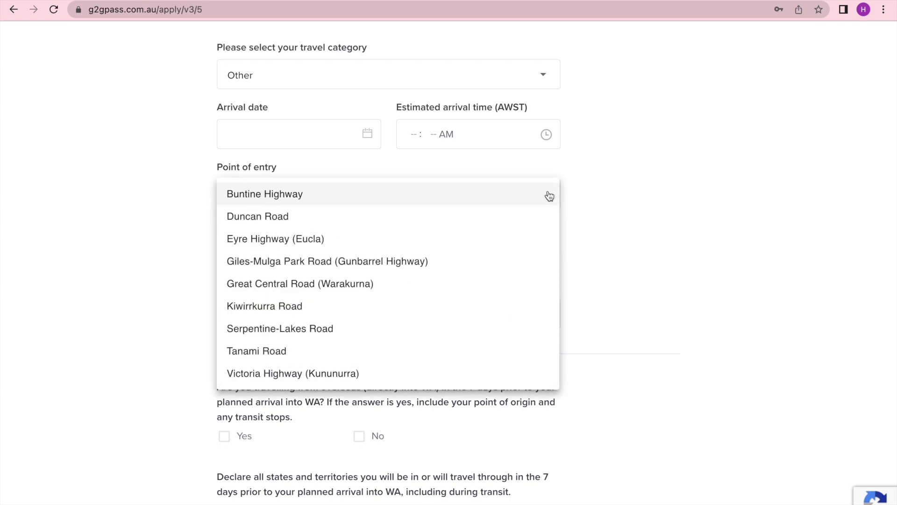
{"action": "left_click", "coordinate": [590, 229]}
{"action": "left_click", "coordinate": [254, 246]}
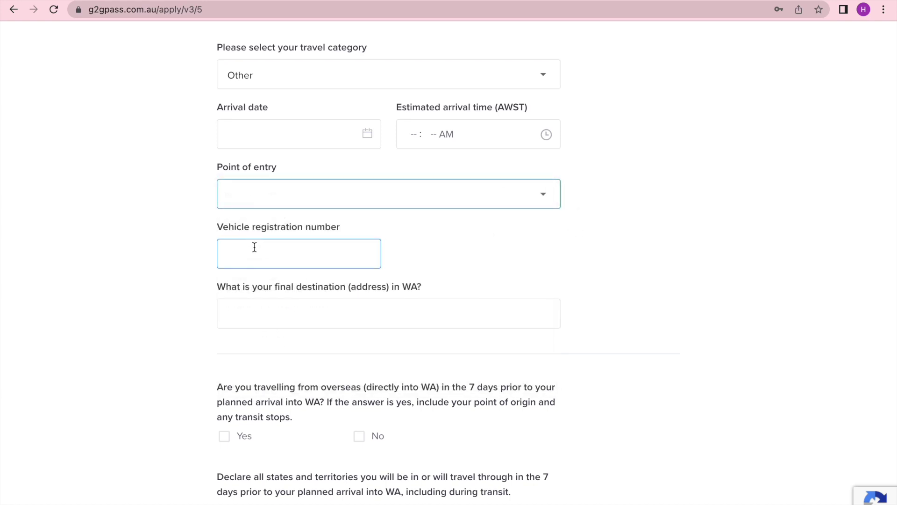
{"action": "left_click", "coordinate": [278, 314]}
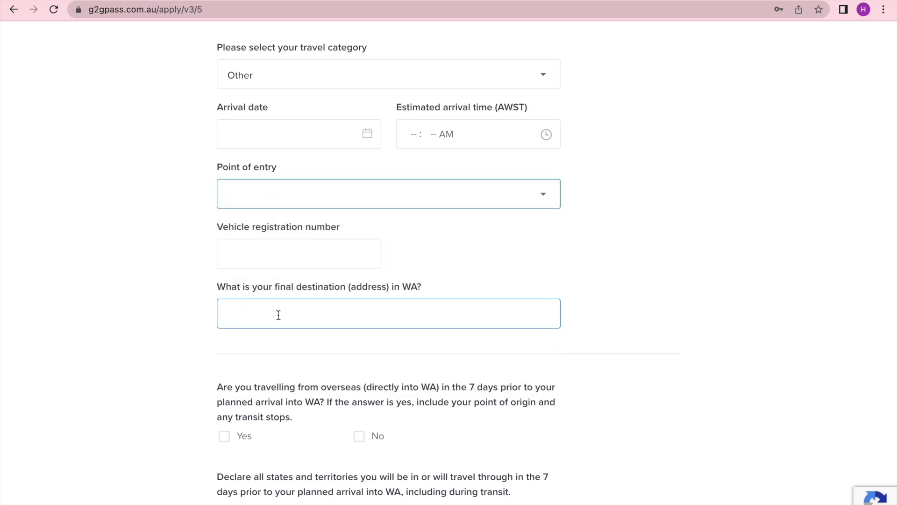
{"action": "left_click", "coordinate": [515, 341]}
- Answer Yes to travelling from overseas to view the country list, and change the answer to No
{"action": "scroll", "coordinate": [651, 387], "scroll_direction": "down", "scroll_amount": 7}
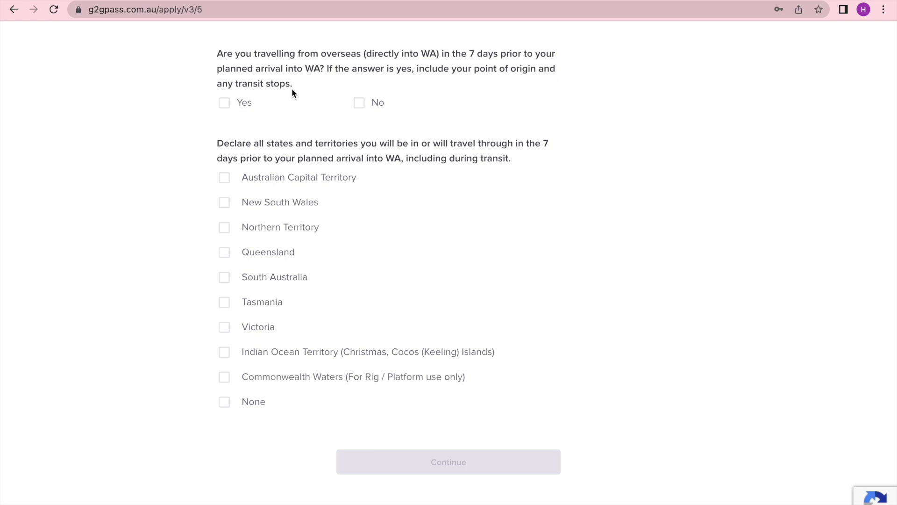
{"action": "left_click", "coordinate": [224, 103]}
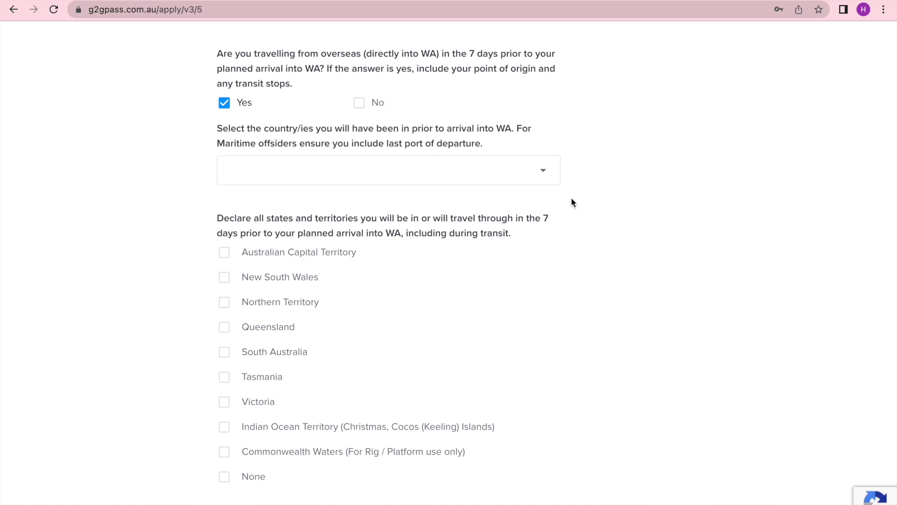
{"action": "left_click", "coordinate": [545, 182]}
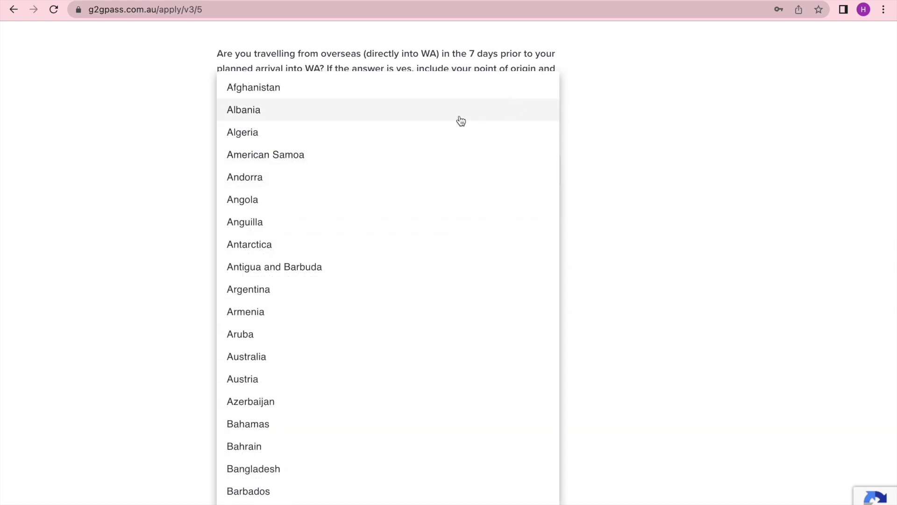
{"action": "left_click", "coordinate": [664, 297]}
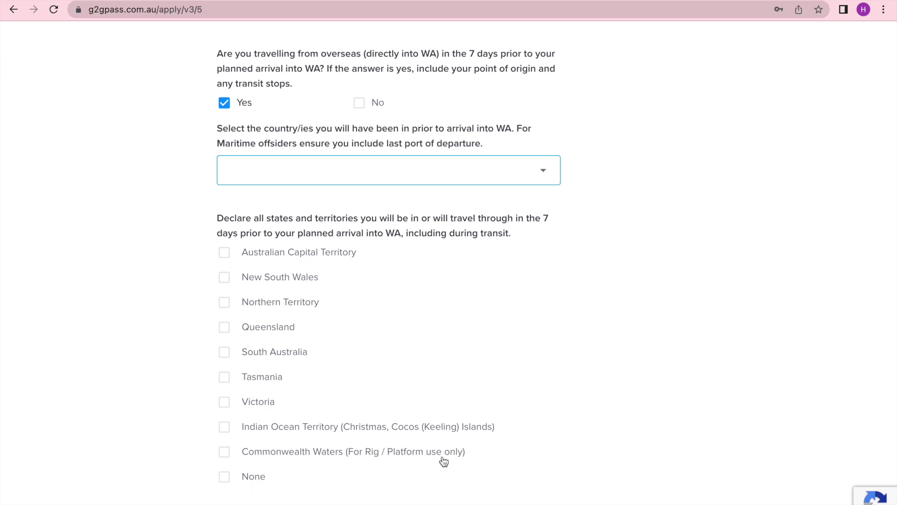
{"action": "left_click", "coordinate": [361, 104]}
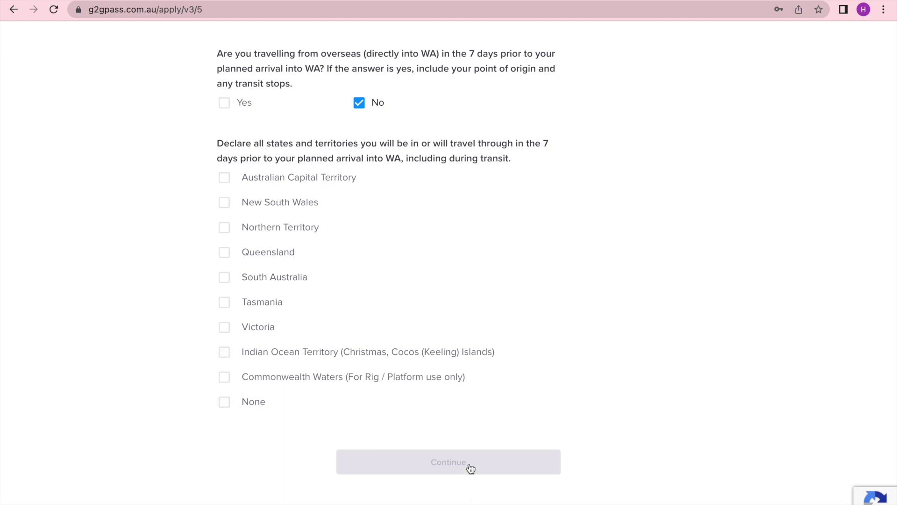
- Switch the means of travel to Rail and look through its travel categories
{"action": "scroll", "coordinate": [621, 250], "scroll_direction": "up", "scroll_amount": 8}
{"action": "scroll", "coordinate": [620, 250], "scroll_direction": "up", "scroll_amount": 7}
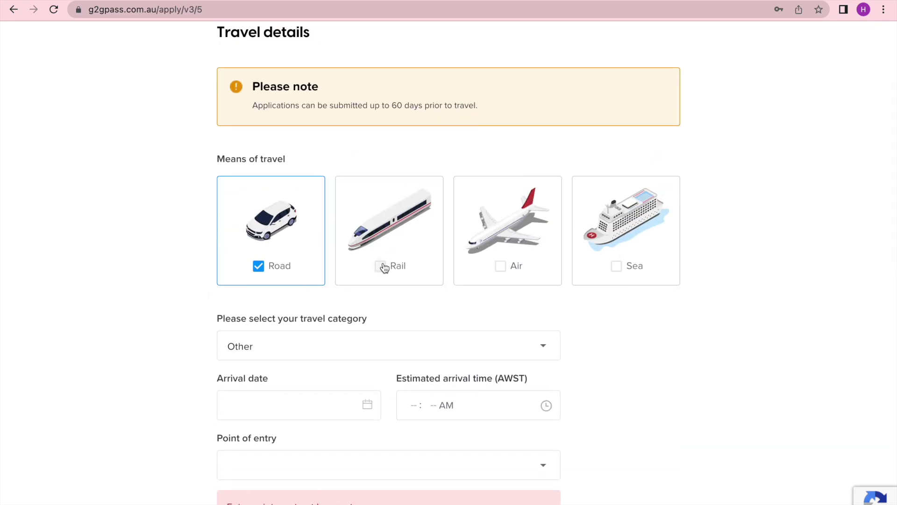
{"action": "left_click", "coordinate": [382, 267]}
{"action": "scroll", "coordinate": [642, 404], "scroll_direction": "down", "scroll_amount": 5}
{"action": "scroll", "coordinate": [642, 409], "scroll_direction": "down", "scroll_amount": 1}
{"action": "left_click", "coordinate": [495, 73]}
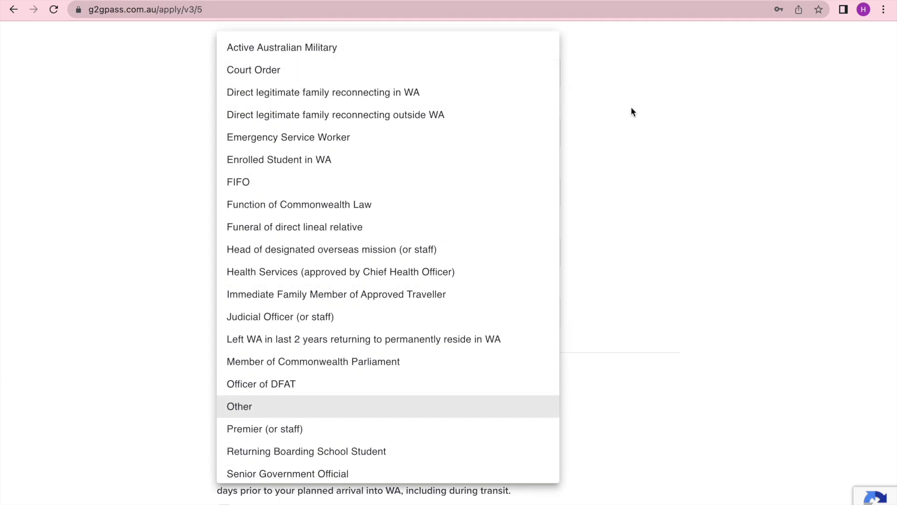
{"action": "left_click", "coordinate": [630, 107]}
- Look over the rail travel fields, including arrival date and time, point of entry, train number, carrier options and final destination
{"action": "left_click", "coordinate": [304, 125]}
{"action": "left_click", "coordinate": [450, 125]}
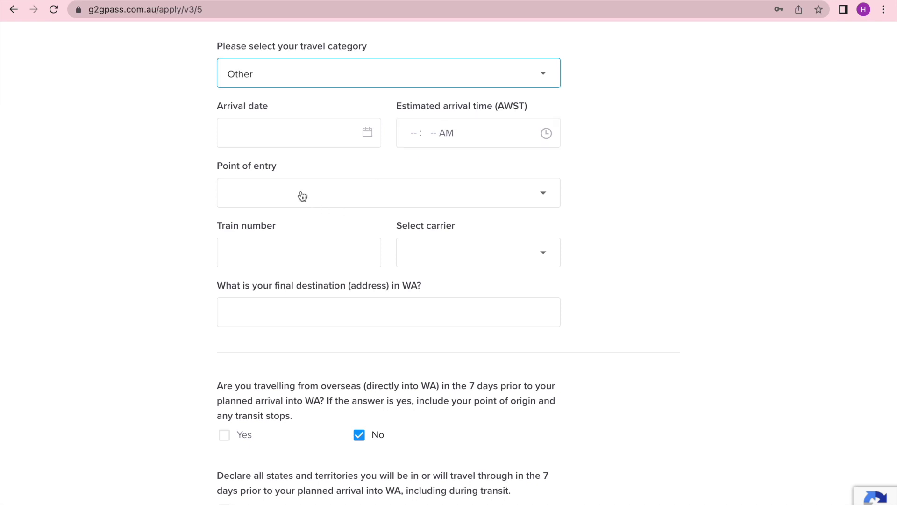
{"action": "left_click", "coordinate": [549, 195]}
{"action": "left_click", "coordinate": [643, 211]}
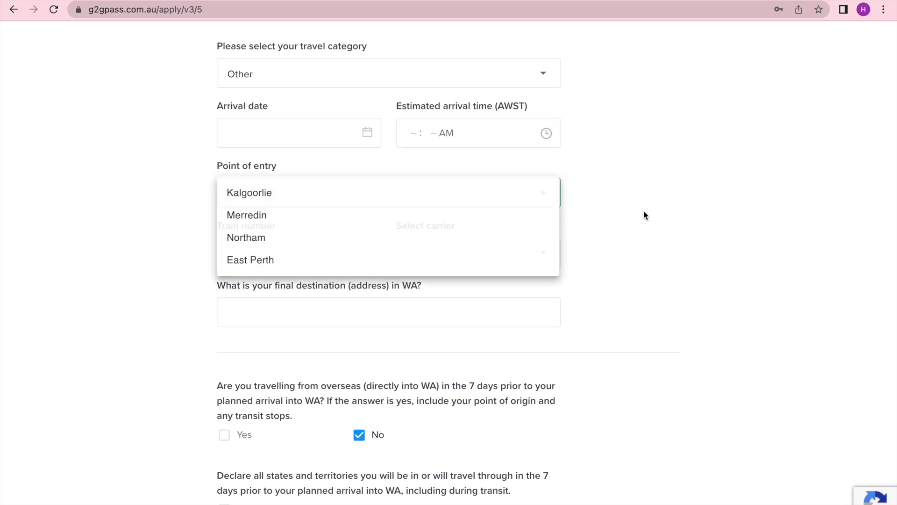
{"action": "left_click", "coordinate": [311, 254]}
{"action": "left_click", "coordinate": [582, 219]}
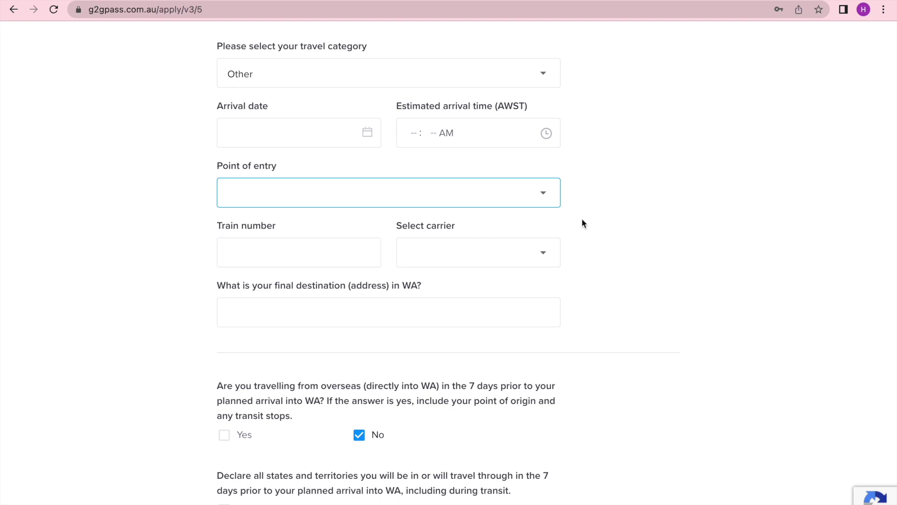
{"action": "left_click", "coordinate": [556, 254]}
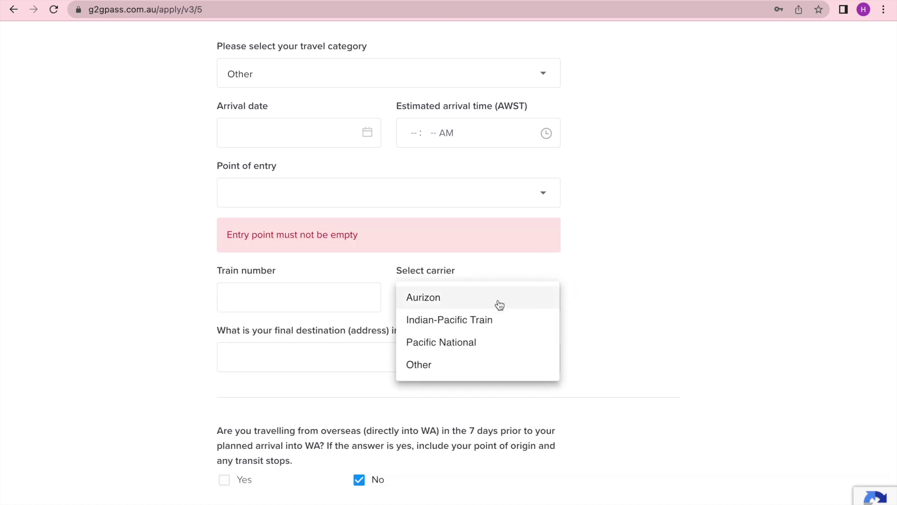
{"action": "left_click", "coordinate": [288, 367]}
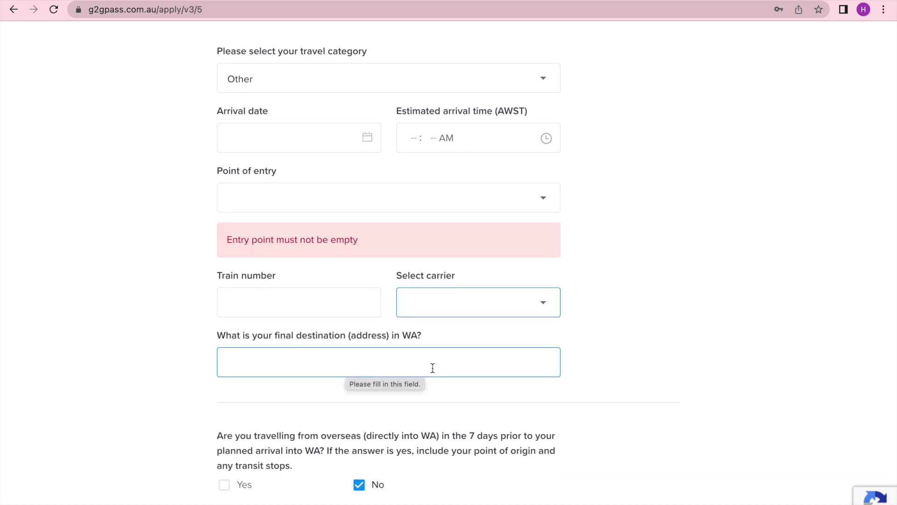
{"action": "left_click", "coordinate": [636, 410]}
- Set the overseas travel question to Yes and view the list of countries visited prior to arrival into WA
{"action": "scroll", "coordinate": [636, 410], "scroll_direction": "down", "scroll_amount": 7}
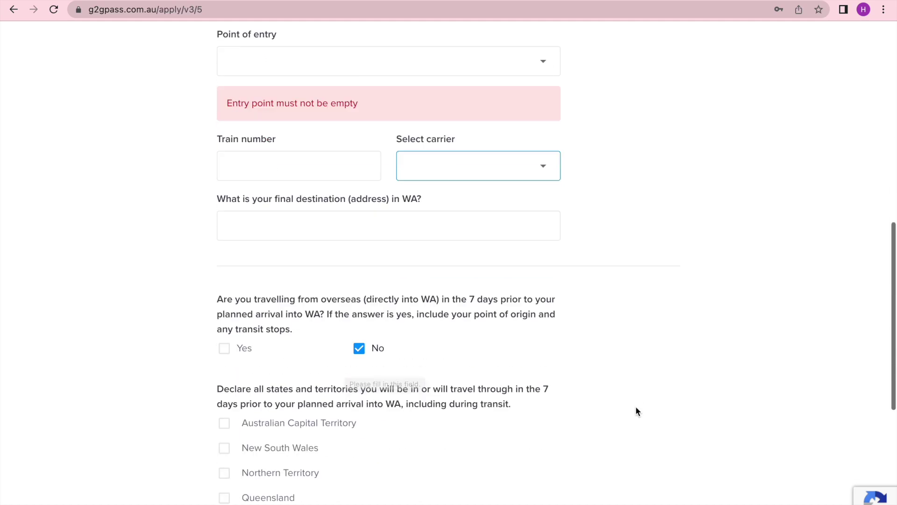
{"action": "scroll", "coordinate": [636, 408], "scroll_direction": "down", "scroll_amount": 1}
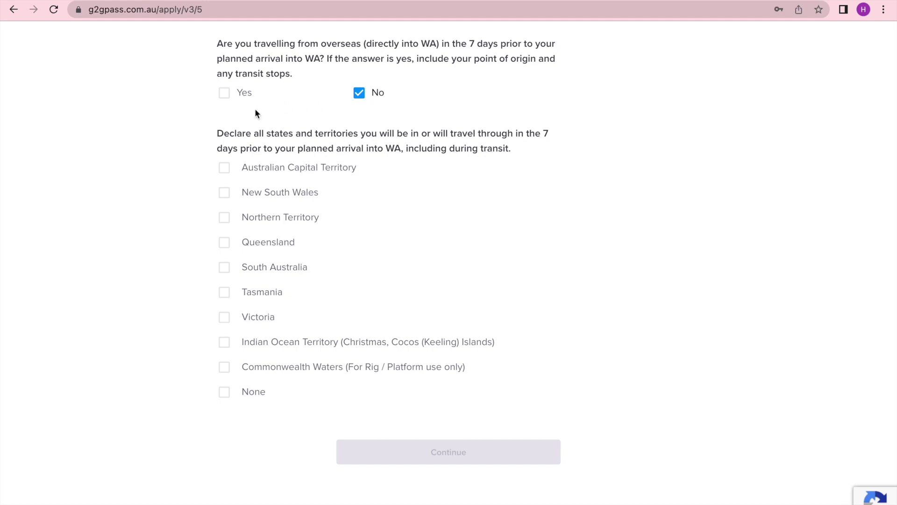
{"action": "left_click", "coordinate": [224, 93]}
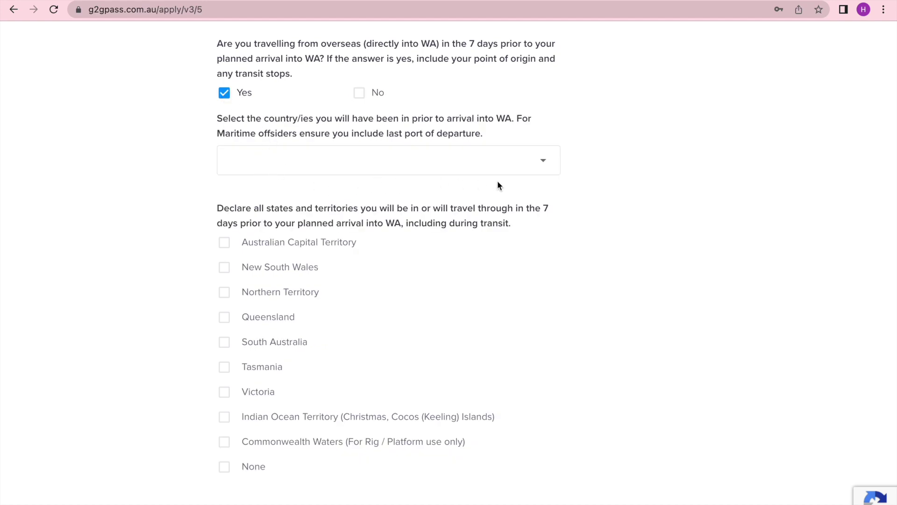
{"action": "left_click", "coordinate": [543, 165]}
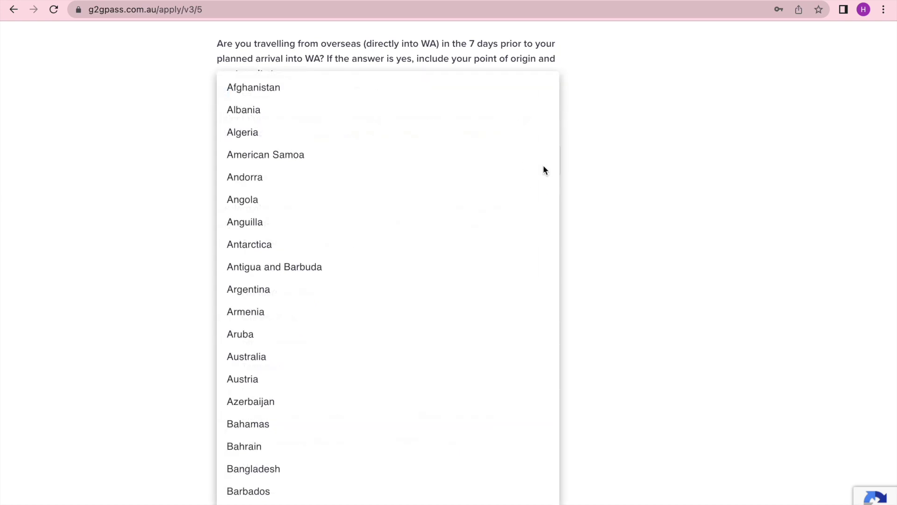
{"action": "left_click", "coordinate": [605, 173]}
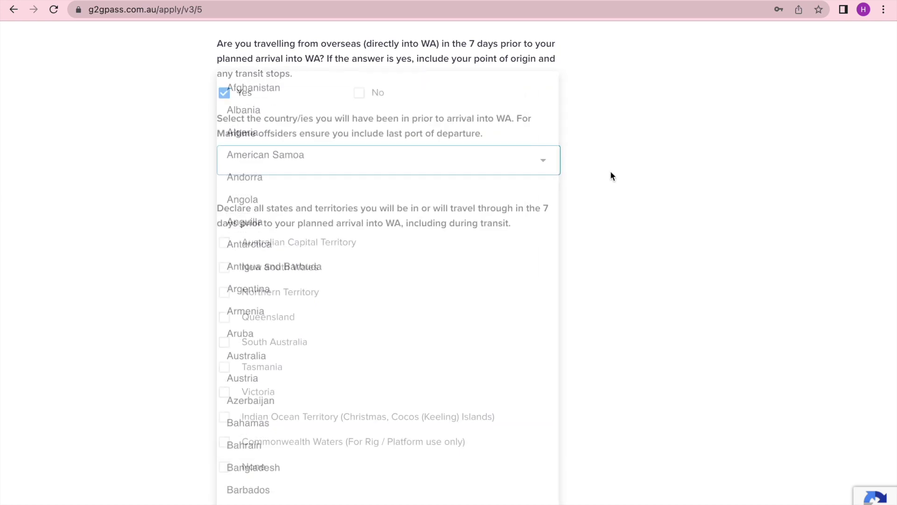
{"action": "left_click", "coordinate": [554, 161]}
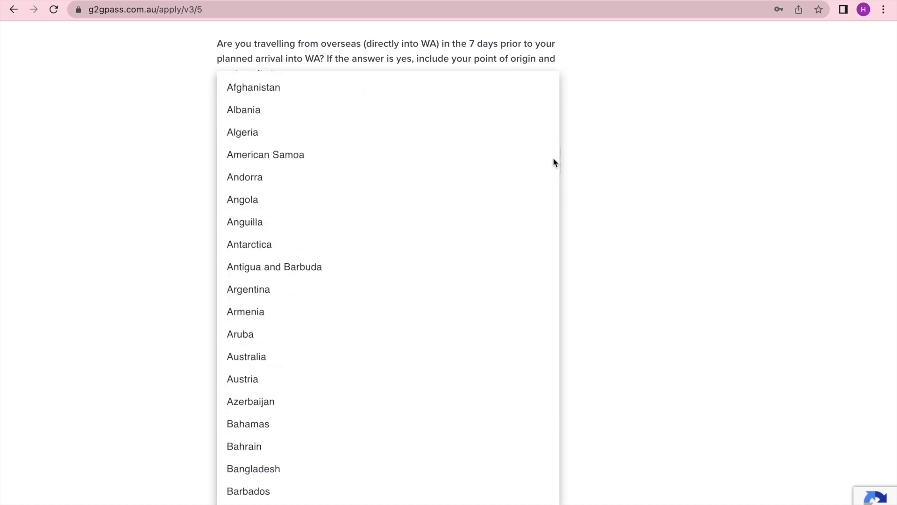
{"action": "left_click", "coordinate": [620, 206]}
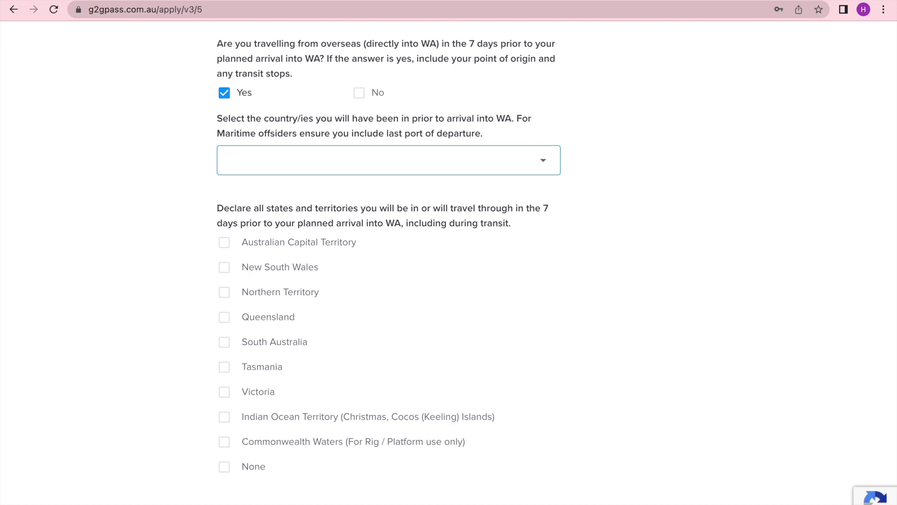
- Switch the means of travel to Air and review the travel categories offered for flights
{"action": "scroll", "coordinate": [672, 231], "scroll_direction": "up", "scroll_amount": 10}
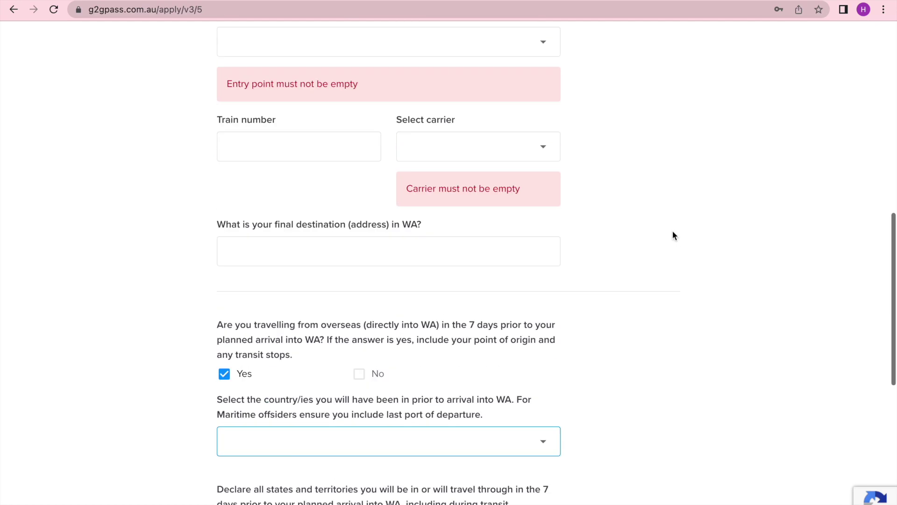
{"action": "scroll", "coordinate": [672, 231], "scroll_direction": "up", "scroll_amount": 5}
{"action": "left_click", "coordinate": [499, 301]}
{"action": "scroll", "coordinate": [618, 393], "scroll_direction": "down", "scroll_amount": 6}
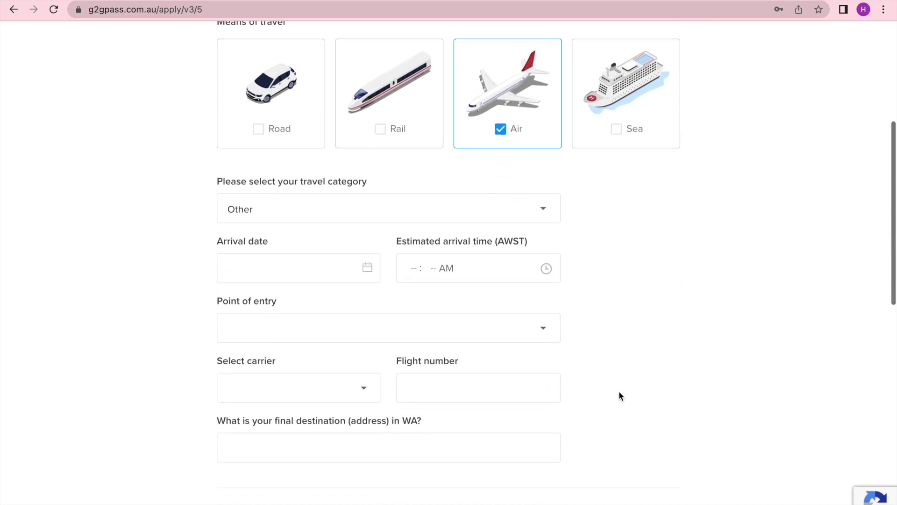
{"action": "scroll", "coordinate": [619, 395], "scroll_direction": "up", "scroll_amount": 1}
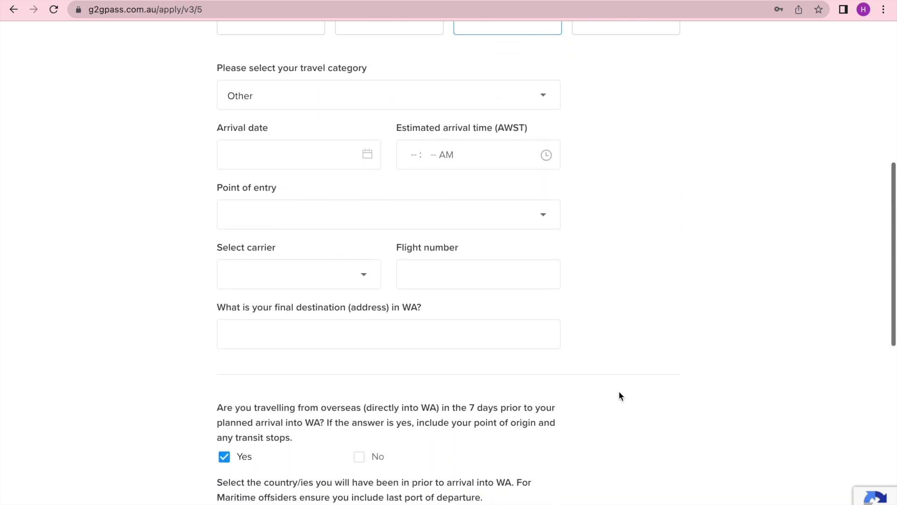
{"action": "left_click", "coordinate": [541, 108]}
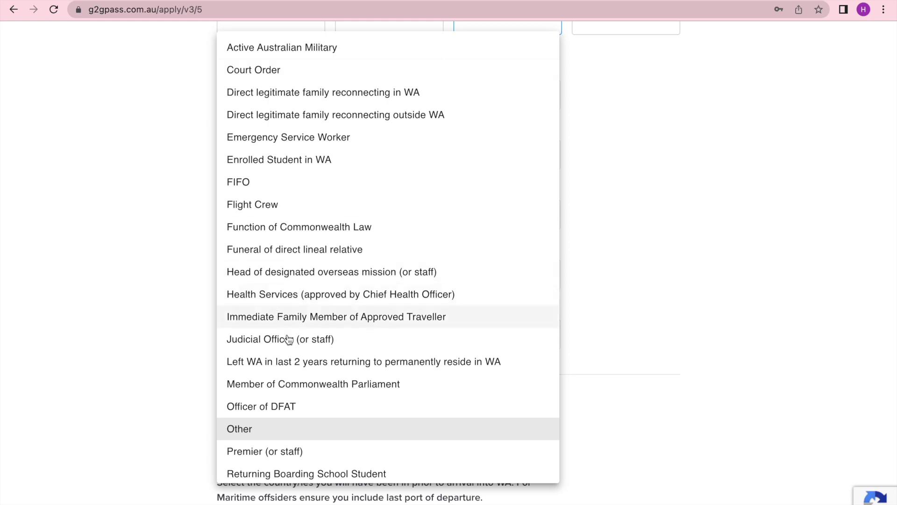
{"action": "left_click", "coordinate": [696, 241]}
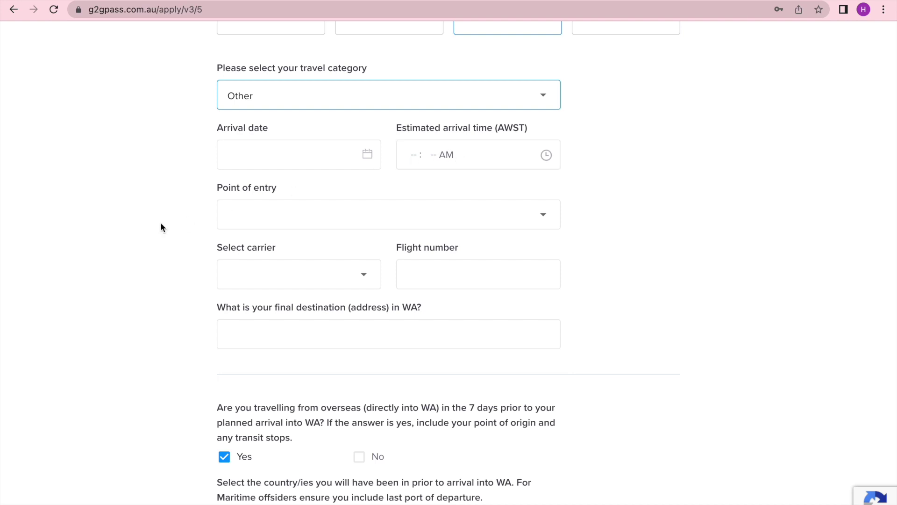
- Look over the air travel fields, including the point of entry options, carrier options and final destination address
{"action": "left_click", "coordinate": [292, 214]}
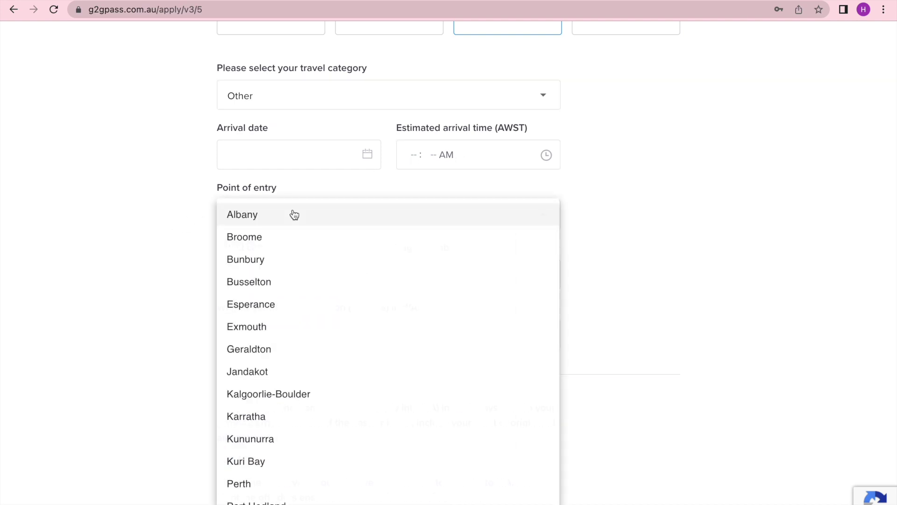
{"action": "left_click", "coordinate": [702, 298]}
{"action": "left_click", "coordinate": [290, 274]}
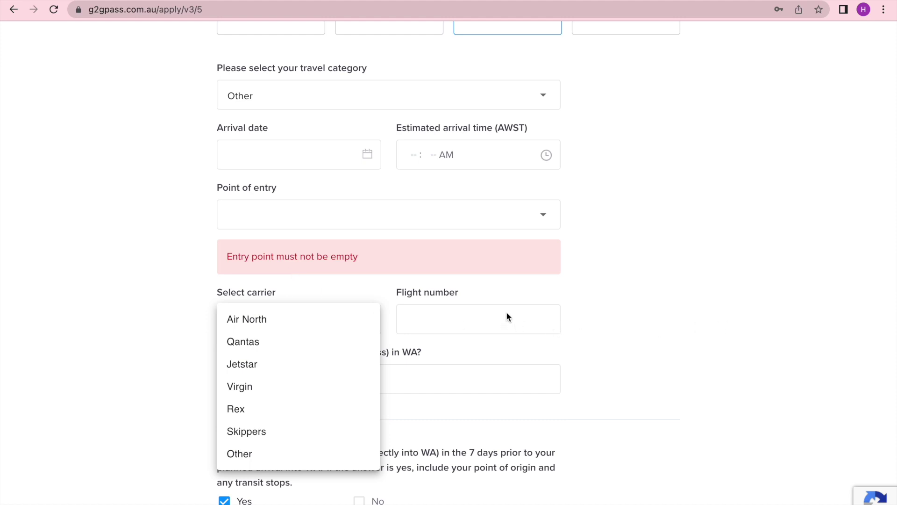
{"action": "left_click", "coordinate": [697, 341]}
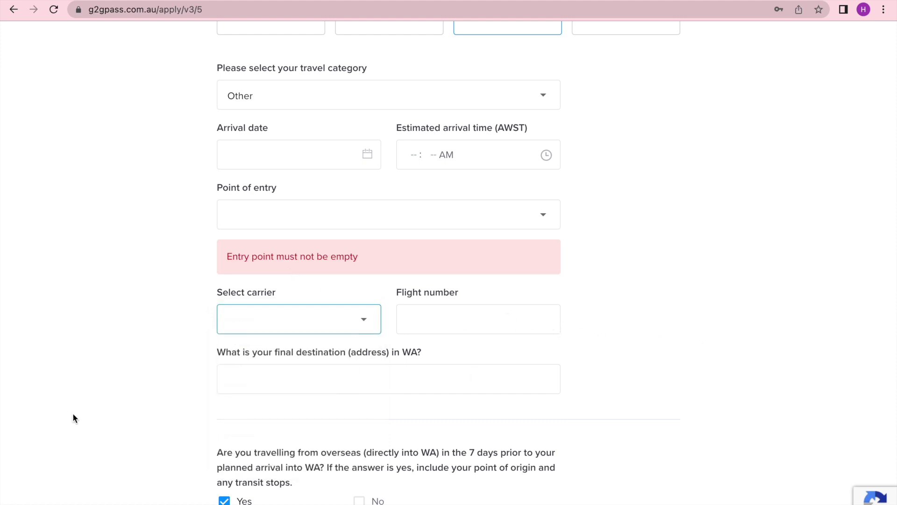
{"action": "left_click", "coordinate": [310, 372]}
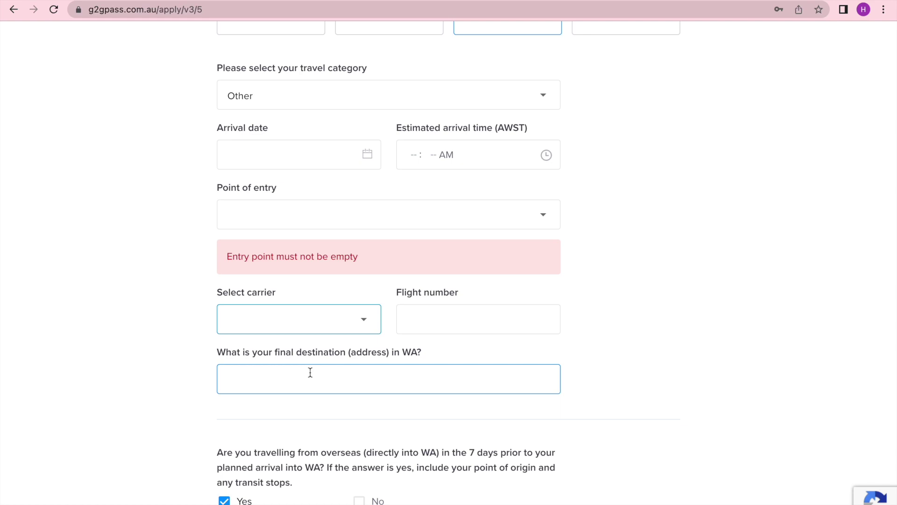
- Set the question about travelling from overseas in the 7 days before arrival to No
{"action": "scroll", "coordinate": [309, 372], "scroll_direction": "down", "scroll_amount": 9}
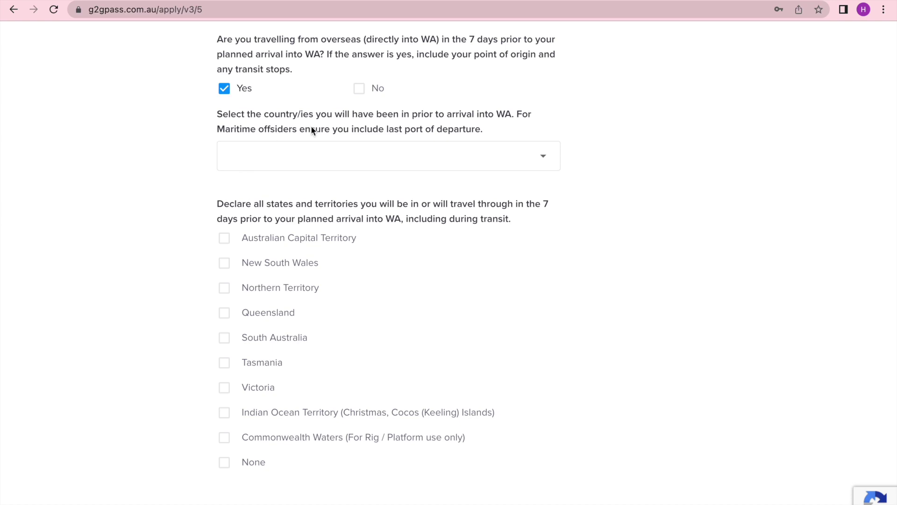
{"action": "left_click", "coordinate": [359, 92]}
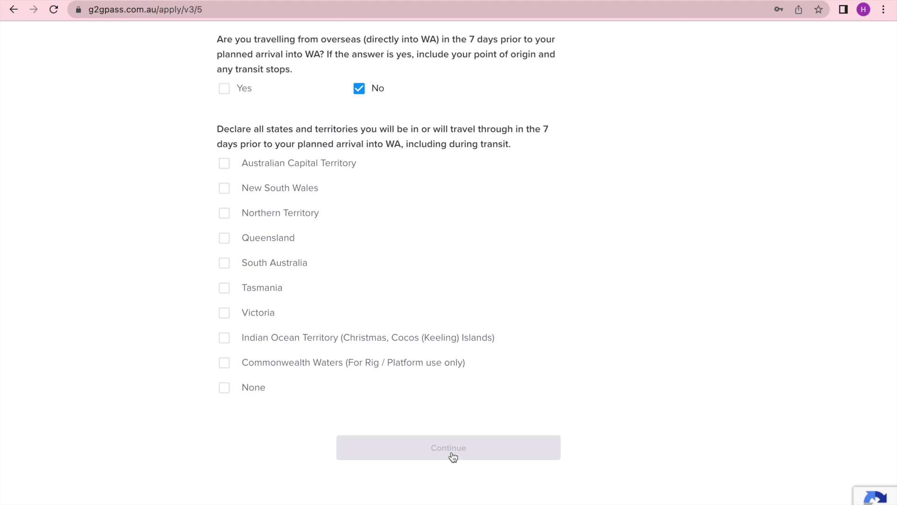
- Switch the means of travel to Sea and review the travel categories offered for it
{"action": "scroll", "coordinate": [665, 380], "scroll_direction": "up", "scroll_amount": 10}
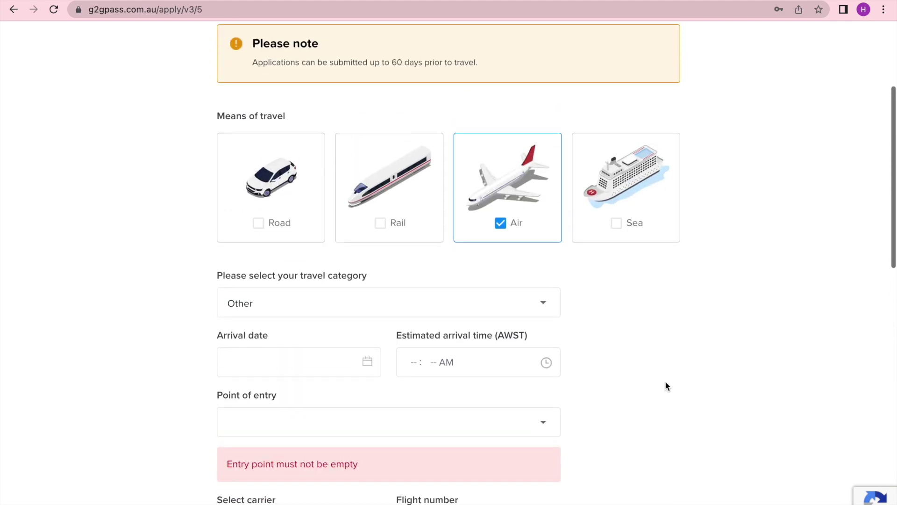
{"action": "left_click", "coordinate": [617, 253]}
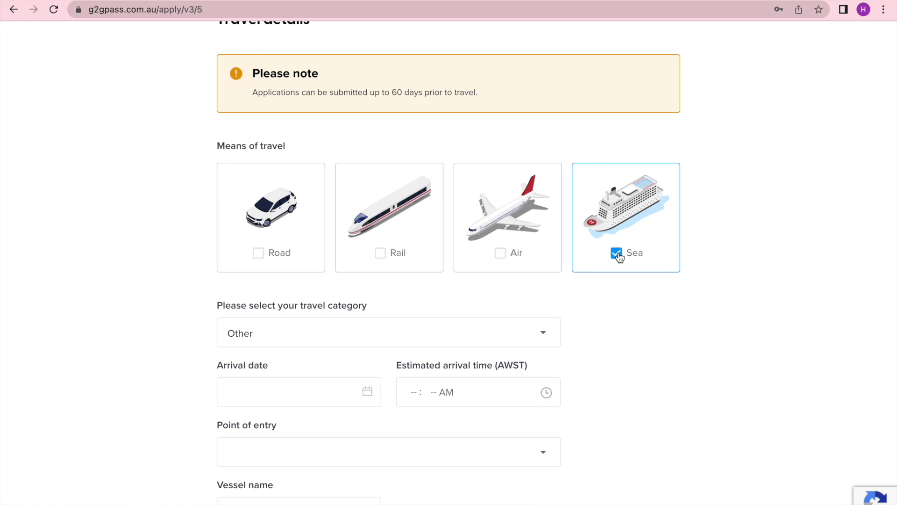
{"action": "scroll", "coordinate": [691, 416], "scroll_direction": "down", "scroll_amount": 2}
{"action": "scroll", "coordinate": [691, 416], "scroll_direction": "down", "scroll_amount": 3}
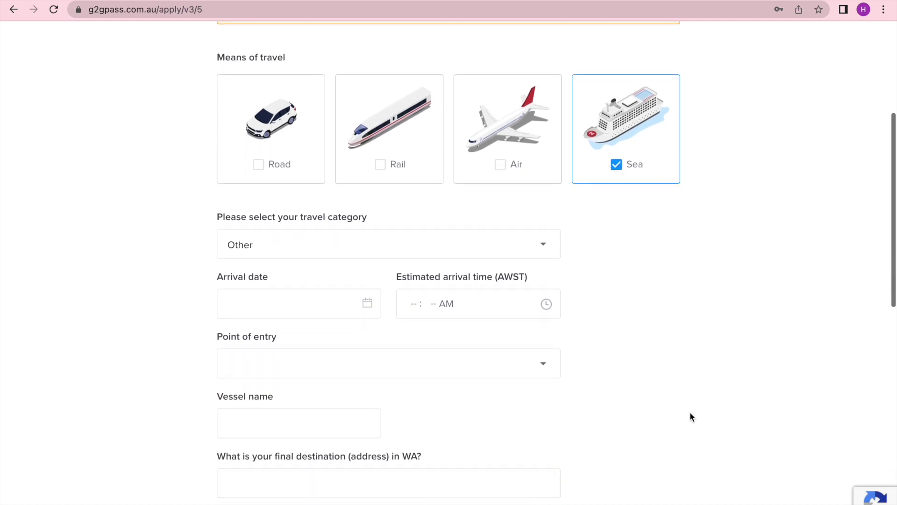
{"action": "scroll", "coordinate": [691, 416], "scroll_direction": "down", "scroll_amount": 1}
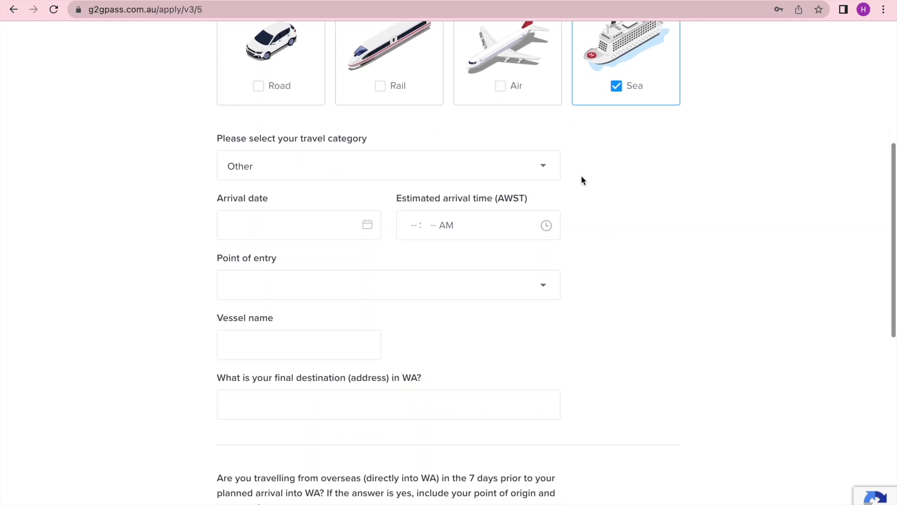
{"action": "left_click", "coordinate": [543, 170]}
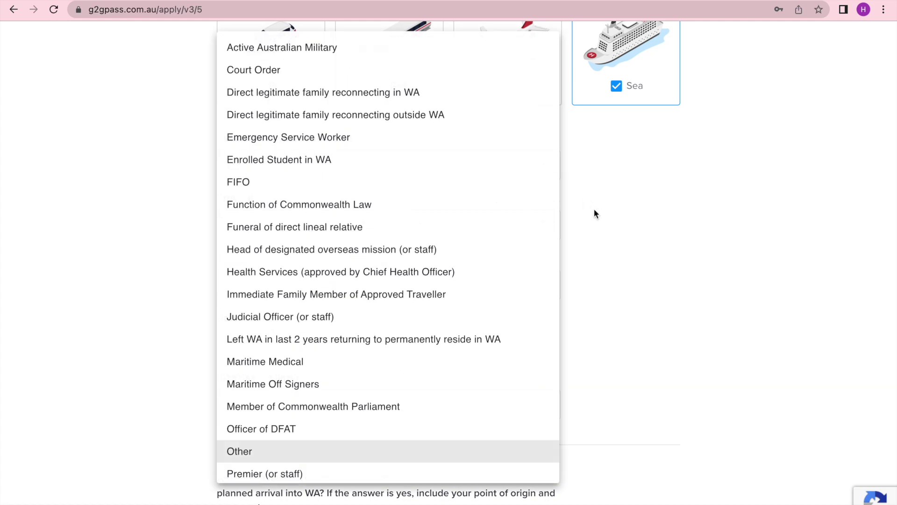
{"action": "left_click", "coordinate": [572, 361]}
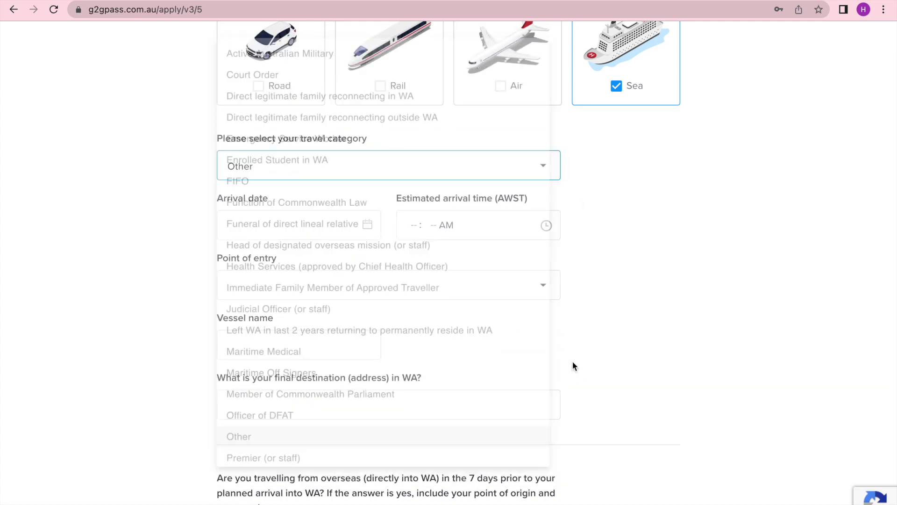
- Look over the sea travel fields, including arrival date and time, point of entry options, vessel name and final destination
{"action": "scroll", "coordinate": [479, 313], "scroll_direction": "down", "scroll_amount": 2}
{"action": "scroll", "coordinate": [478, 313], "scroll_direction": "down", "scroll_amount": 2}
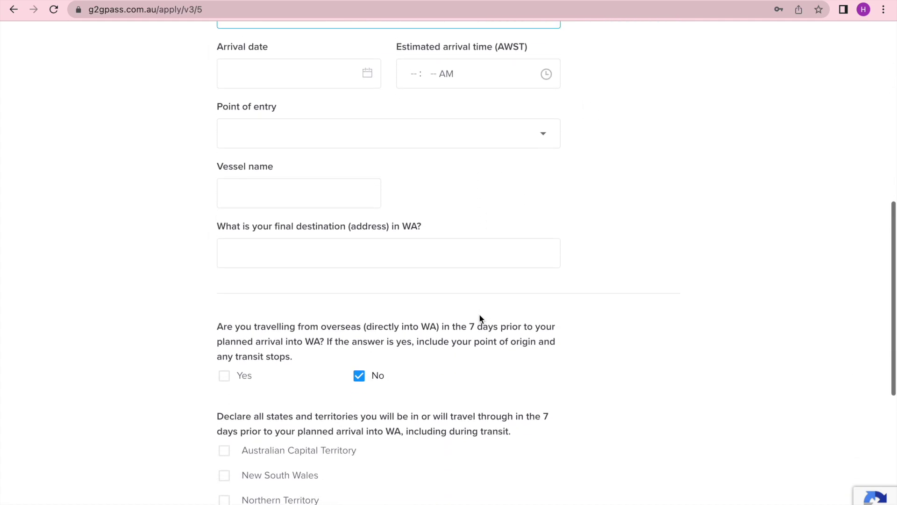
{"action": "left_click", "coordinate": [311, 78]}
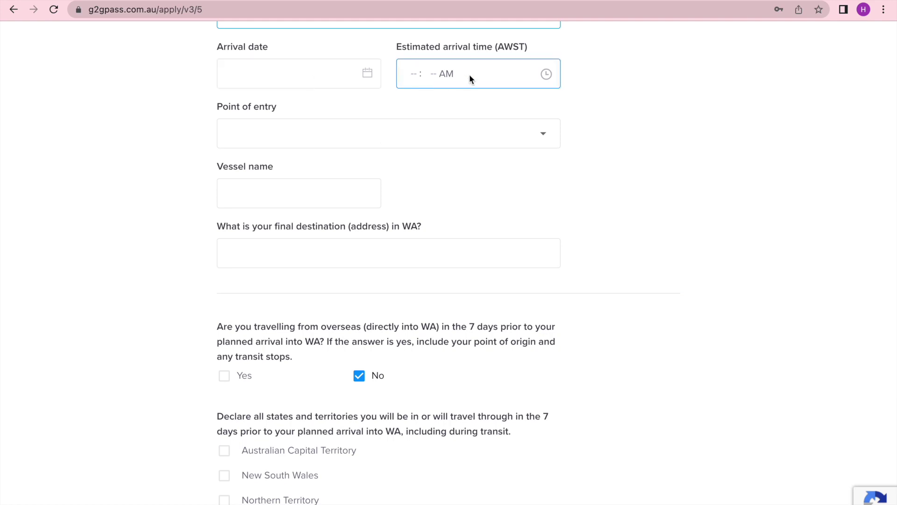
{"action": "left_click", "coordinate": [362, 148]}
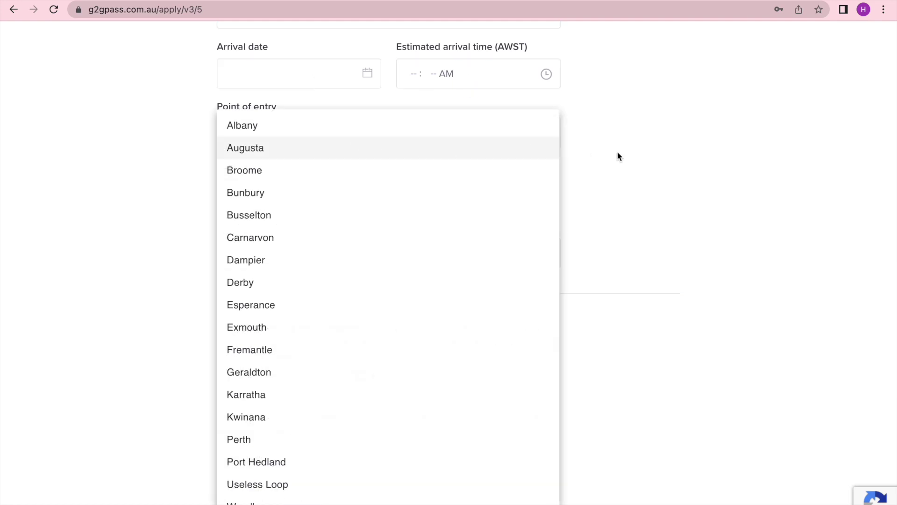
{"action": "left_click", "coordinate": [659, 172]}
{"action": "left_click", "coordinate": [243, 196]}
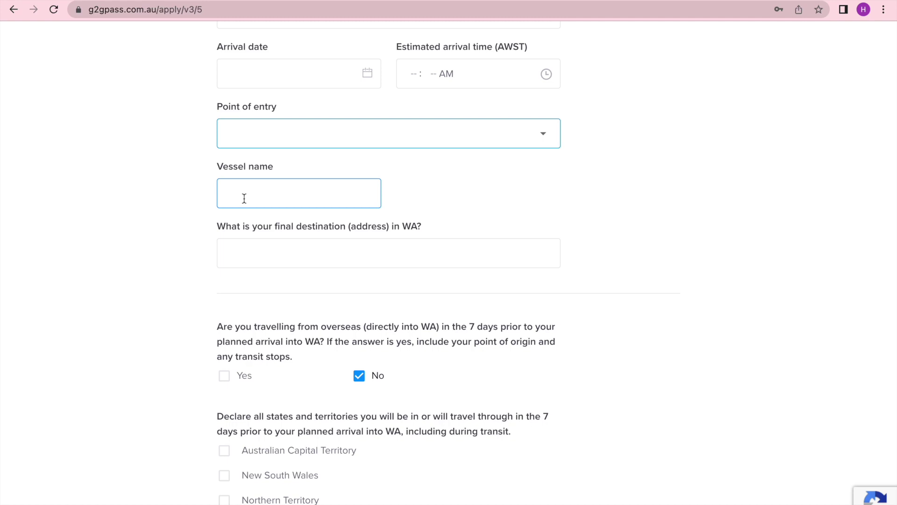
{"action": "left_click", "coordinate": [235, 252]}
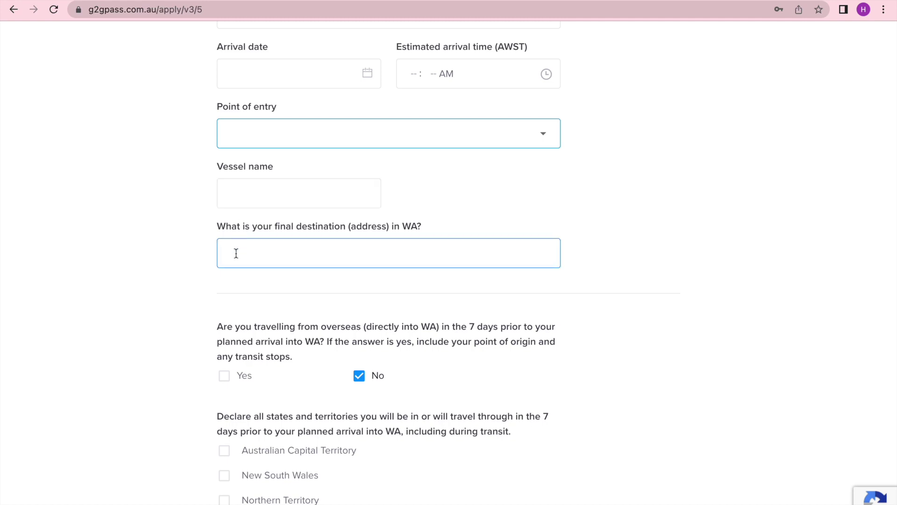
- View the country list offered when the overseas travel answer is Yes, and return the answer to No
{"action": "scroll", "coordinate": [823, 349], "scroll_direction": "down", "scroll_amount": 6}
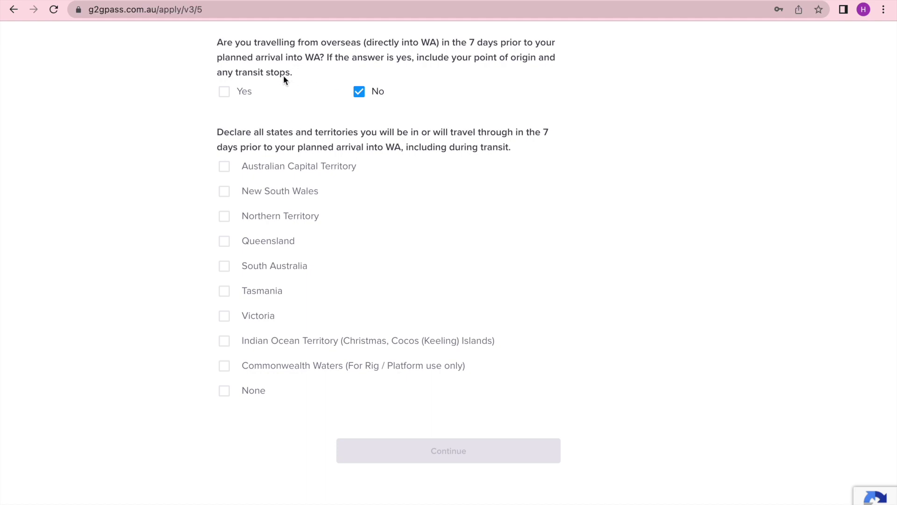
{"action": "left_click", "coordinate": [225, 92]}
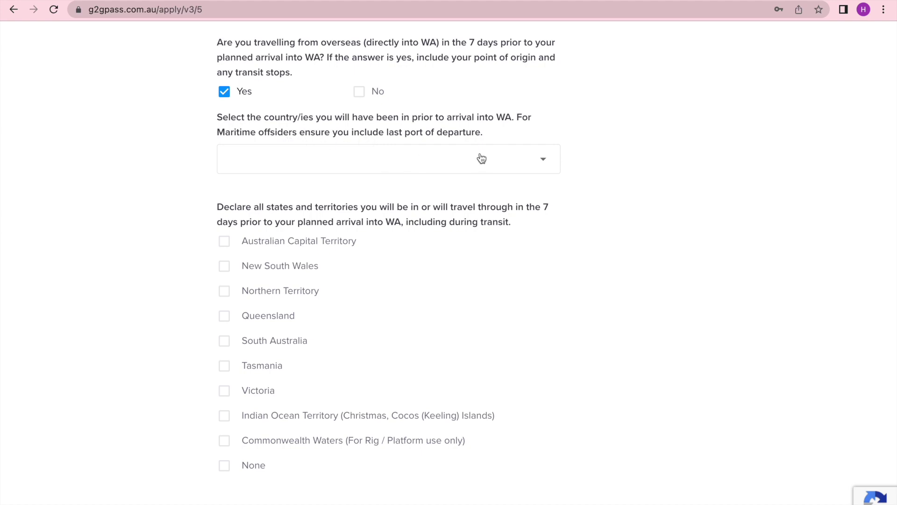
{"action": "left_click", "coordinate": [532, 159]}
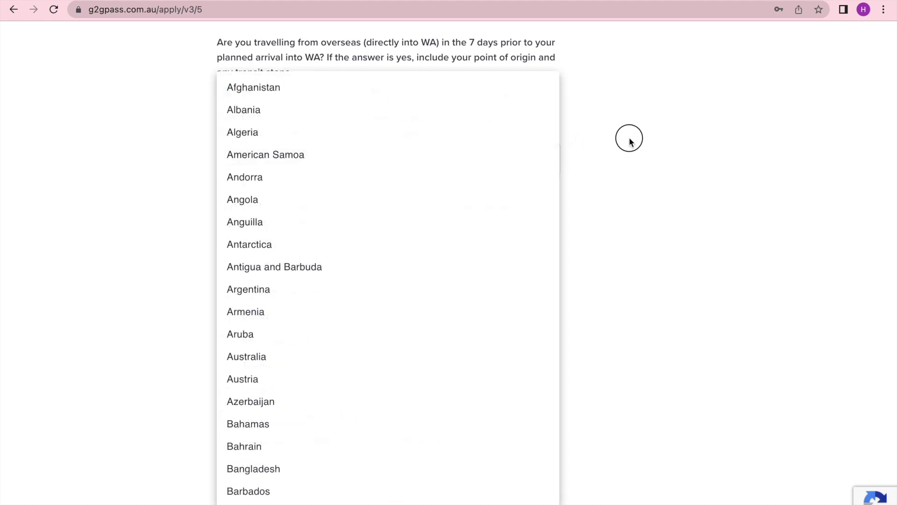
{"action": "left_click", "coordinate": [358, 91]}
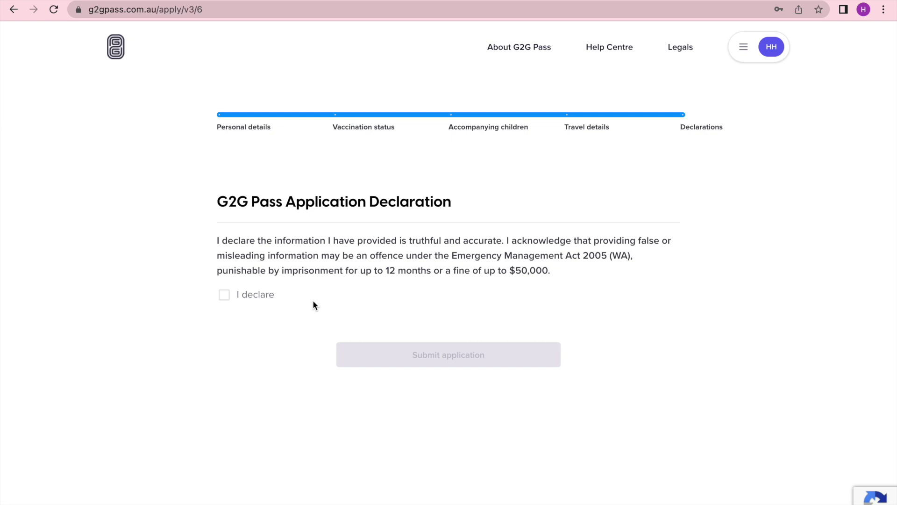
- Agree to the G2G Pass application declaration that the information provided is truthful and accurate
{"action": "left_click", "coordinate": [225, 295]}
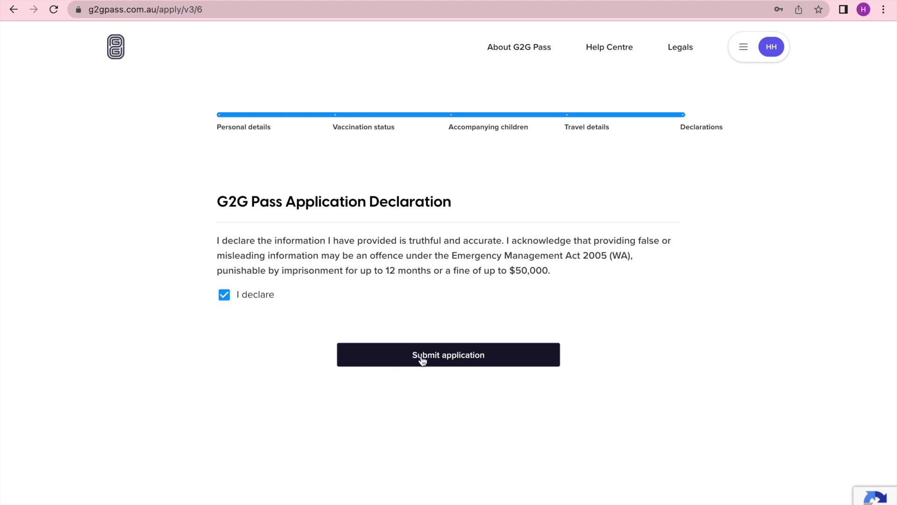
{"action": "left_click", "coordinate": [227, 296]}
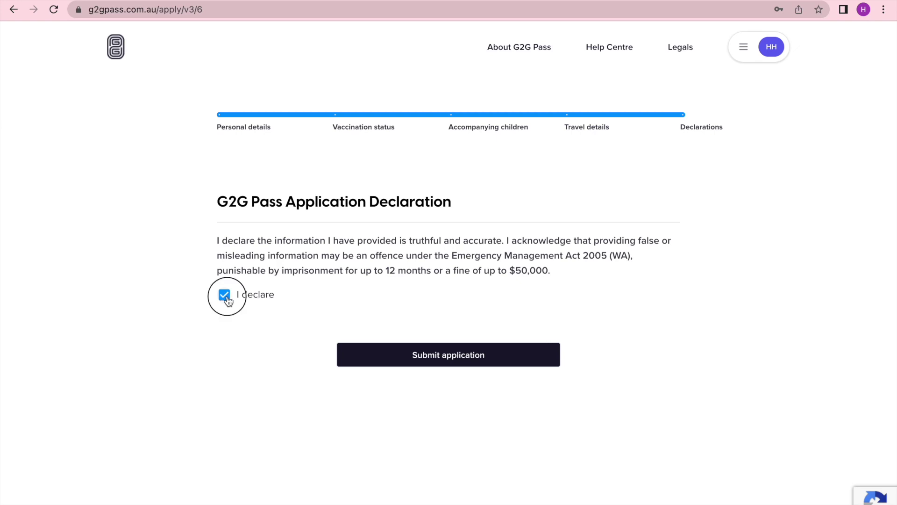